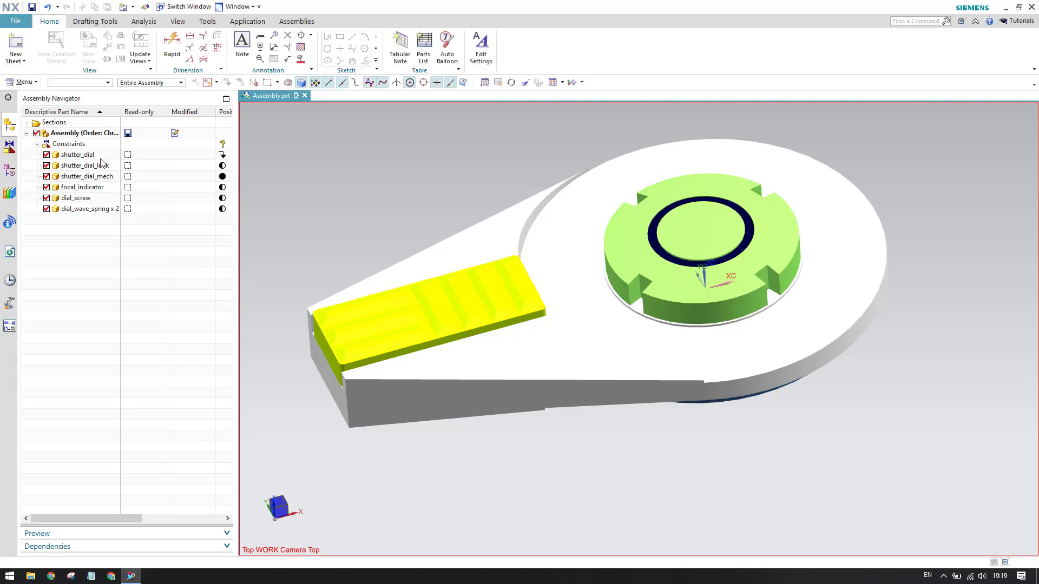
# Create a blank A4-size Sheet 1 from the template, skipping the view creation wizard
pyautogui.click(15, 47)
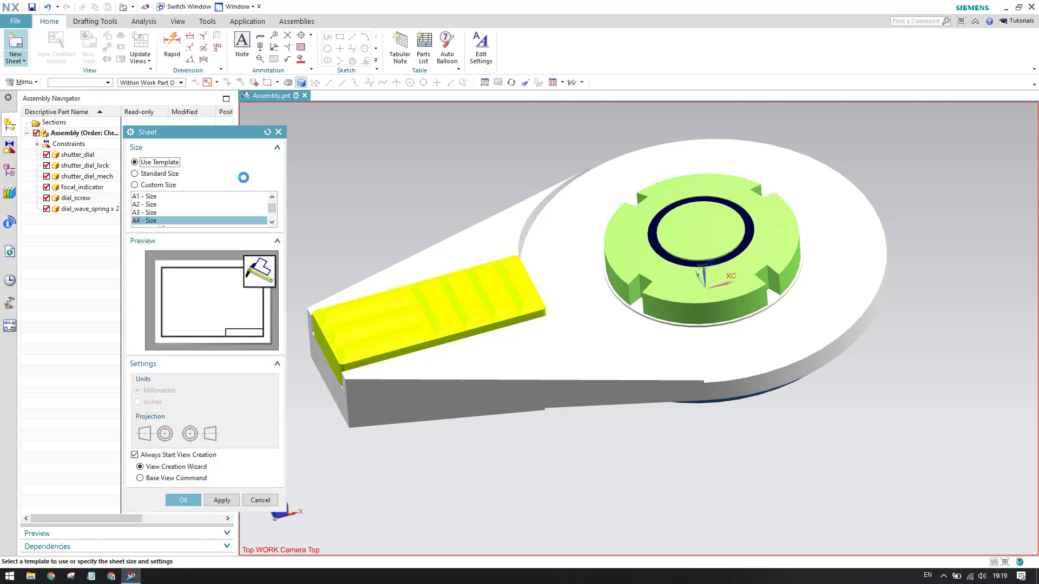
pyautogui.click(181, 500)
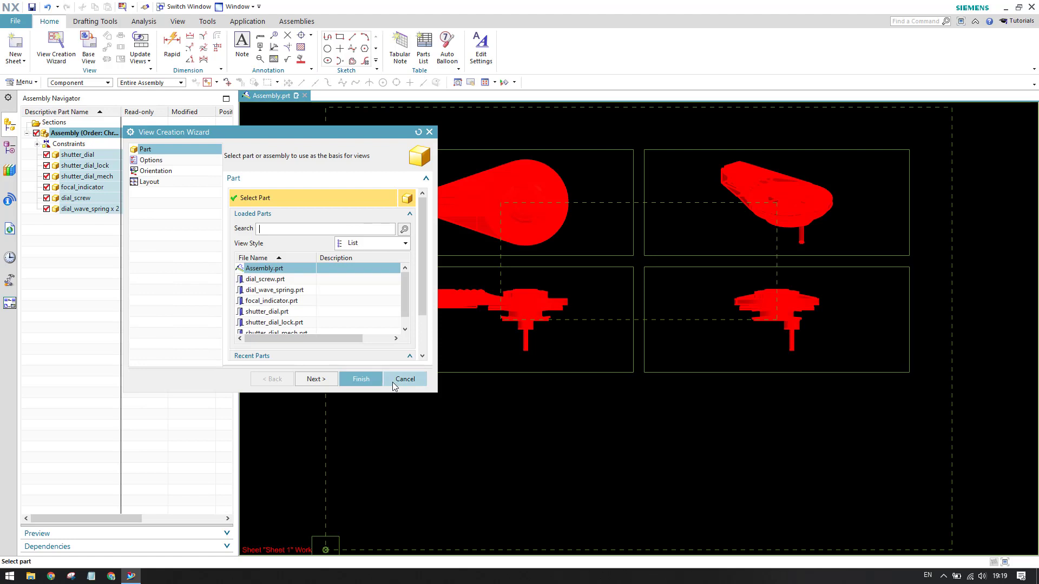
pyautogui.click(396, 381)
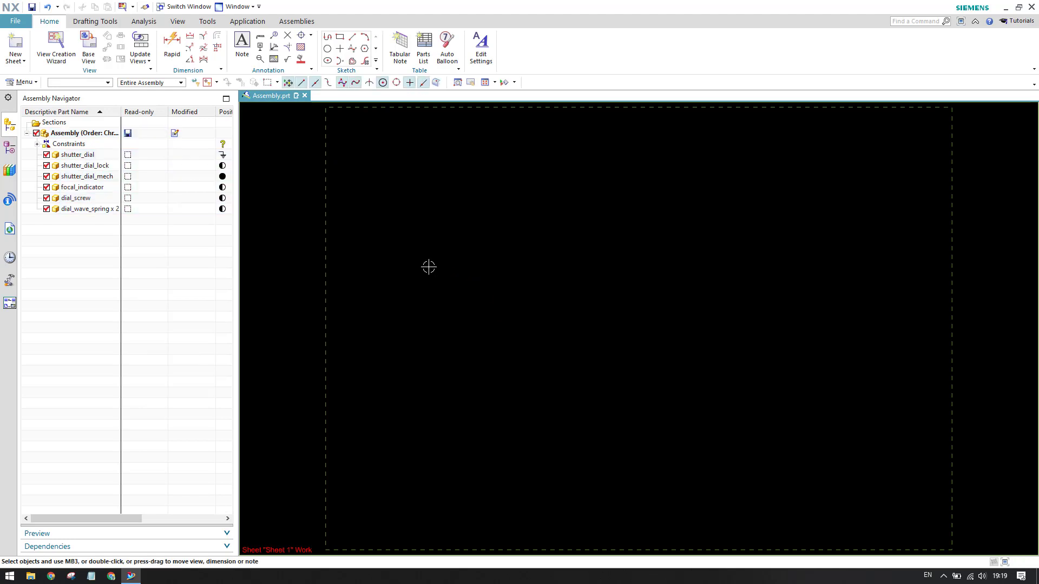
# Start a base view, keeping the Top model view and the Inferred placement method
pyautogui.click(90, 57)
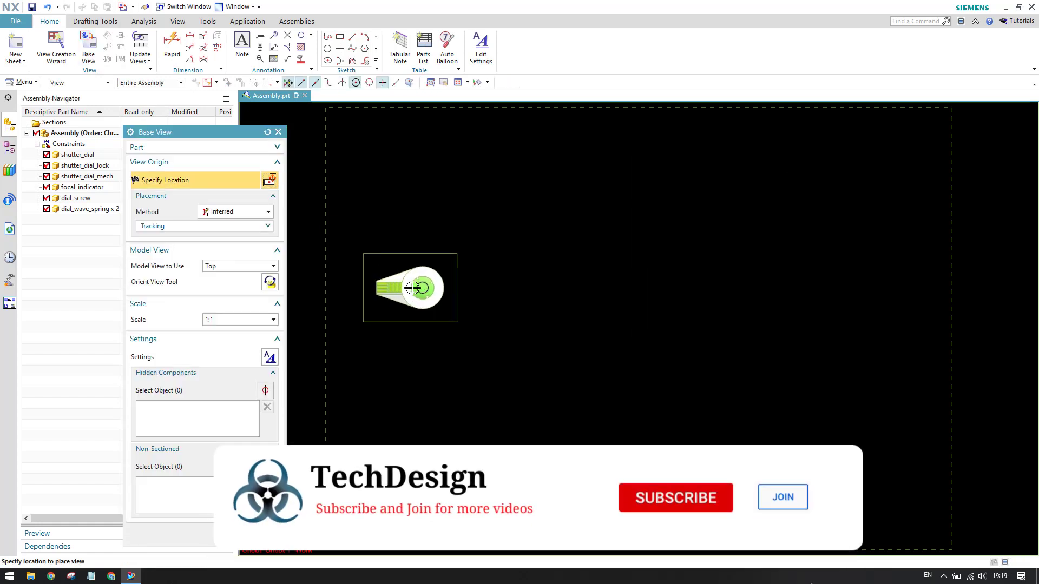
pyautogui.scroll(2, 416, 287)
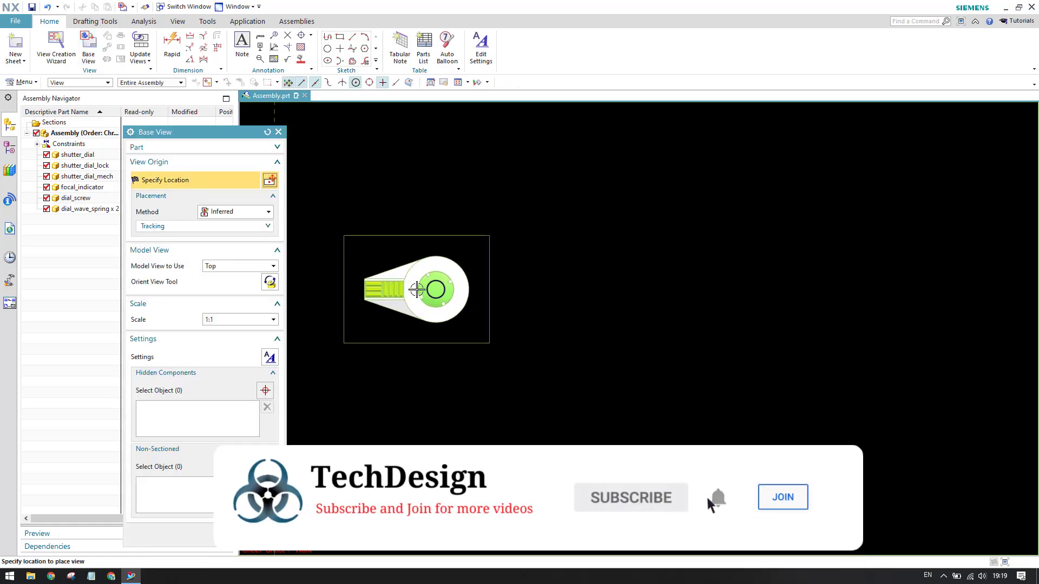
pyautogui.click(259, 266)
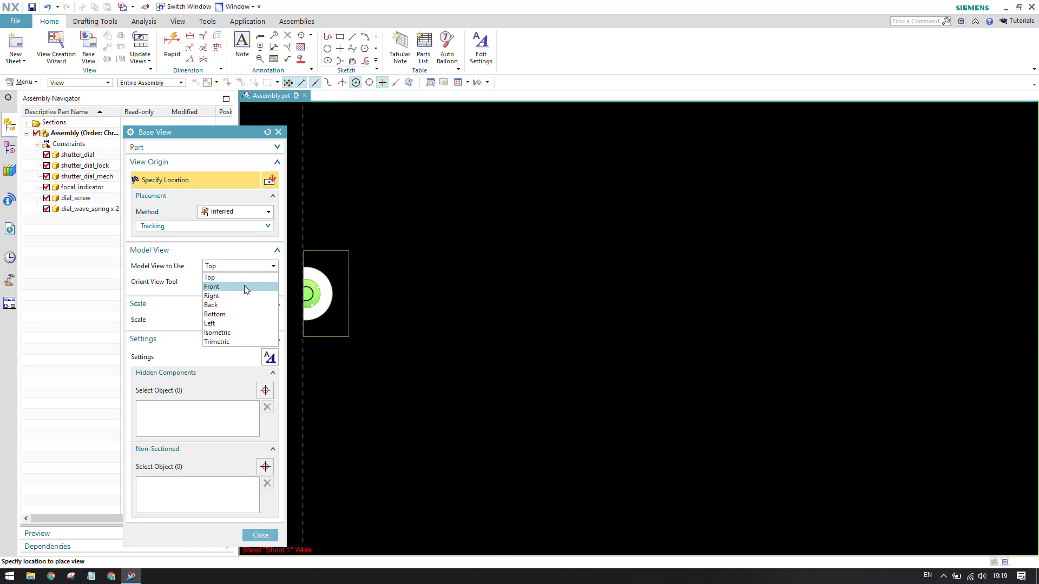
pyautogui.click(214, 132)
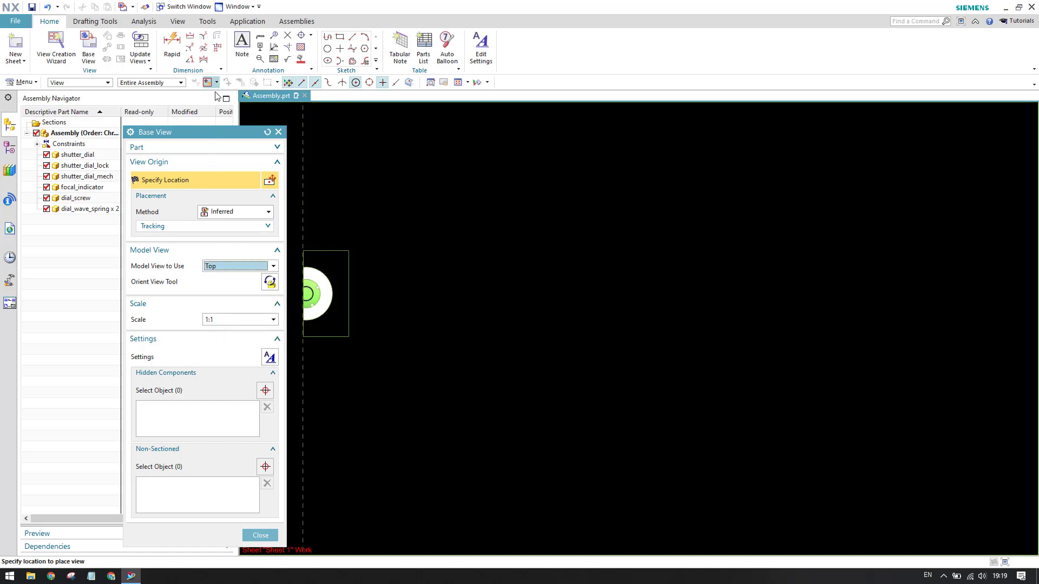
pyautogui.moveTo(205, 129); pyautogui.dragTo(216, 69)
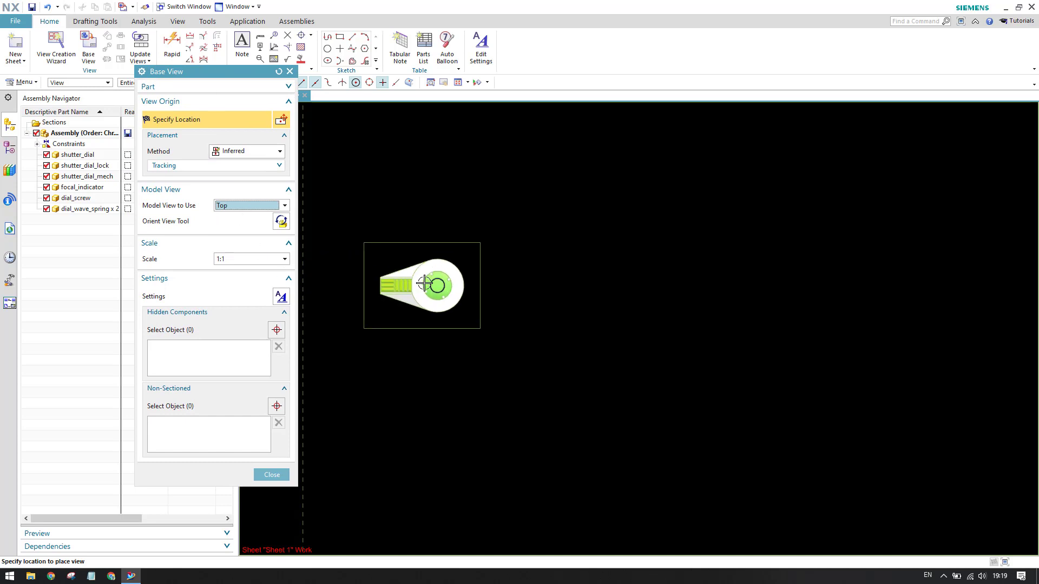
pyautogui.click(234, 152)
pyautogui.click(234, 153)
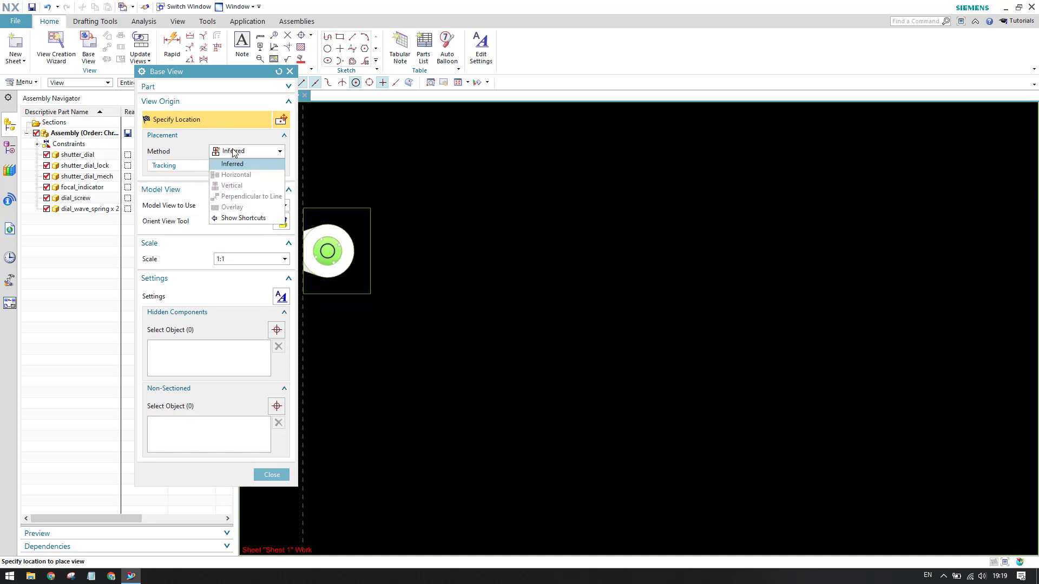
pyautogui.click(229, 168)
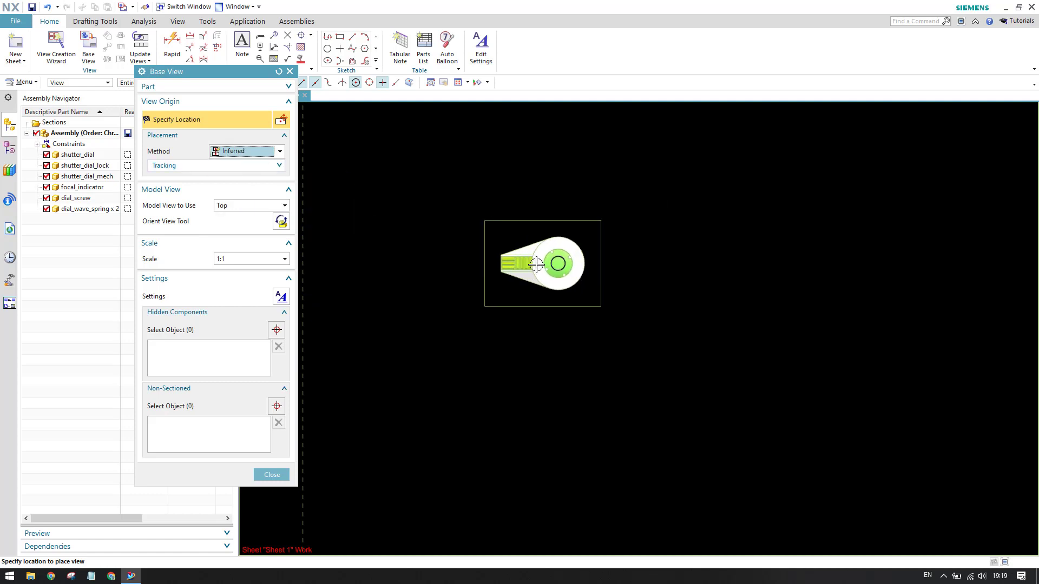
# Preview the Front, Right and Back model views, then settle on Front
pyautogui.click(238, 206)
pyautogui.click(244, 225)
pyautogui.click(256, 206)
pyautogui.click(255, 232)
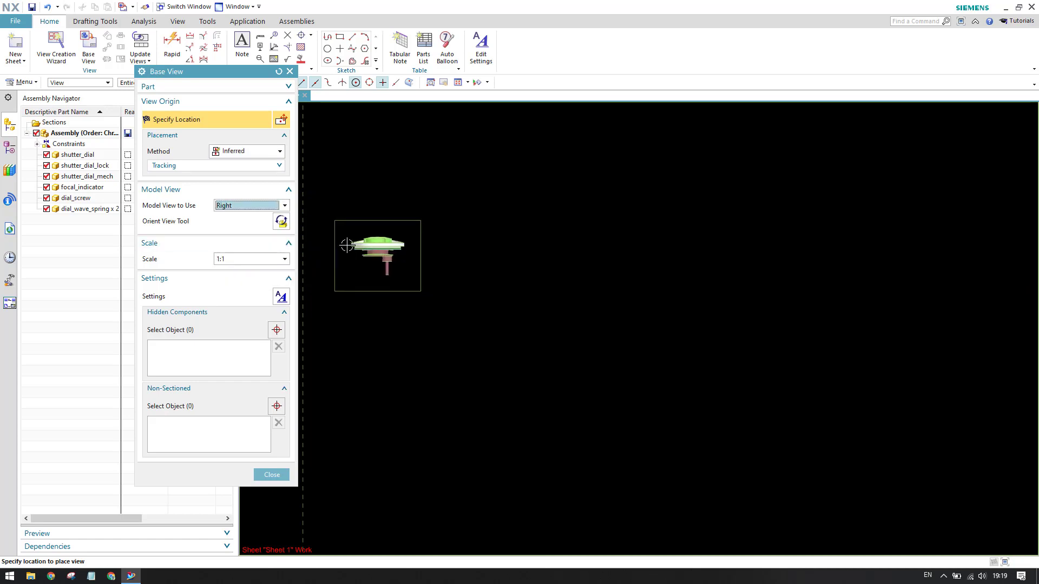
pyautogui.click(268, 206)
pyautogui.click(249, 240)
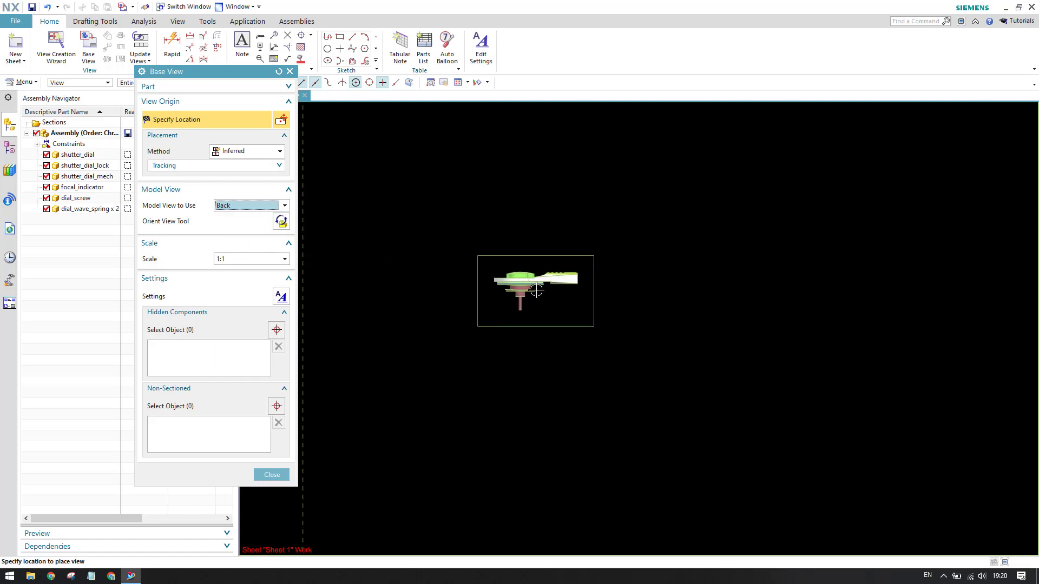
pyautogui.click(251, 206)
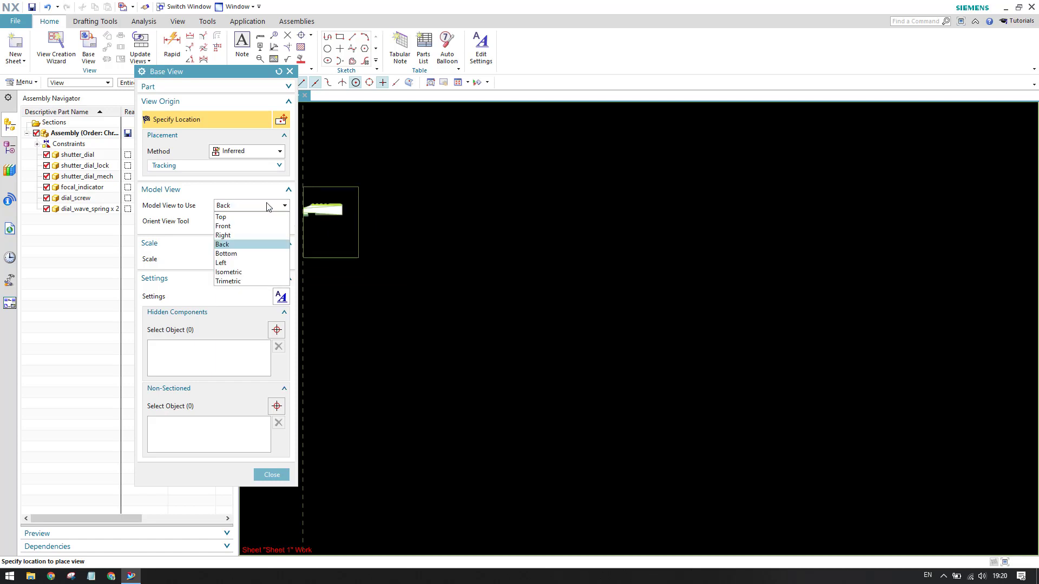
pyautogui.click(246, 225)
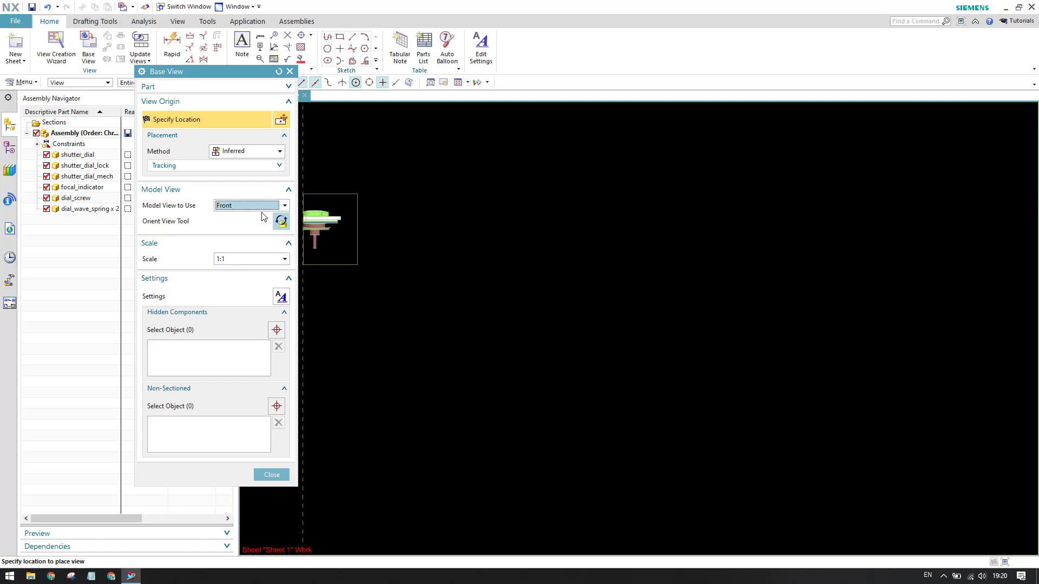
pyautogui.scroll(3, 425, 269)
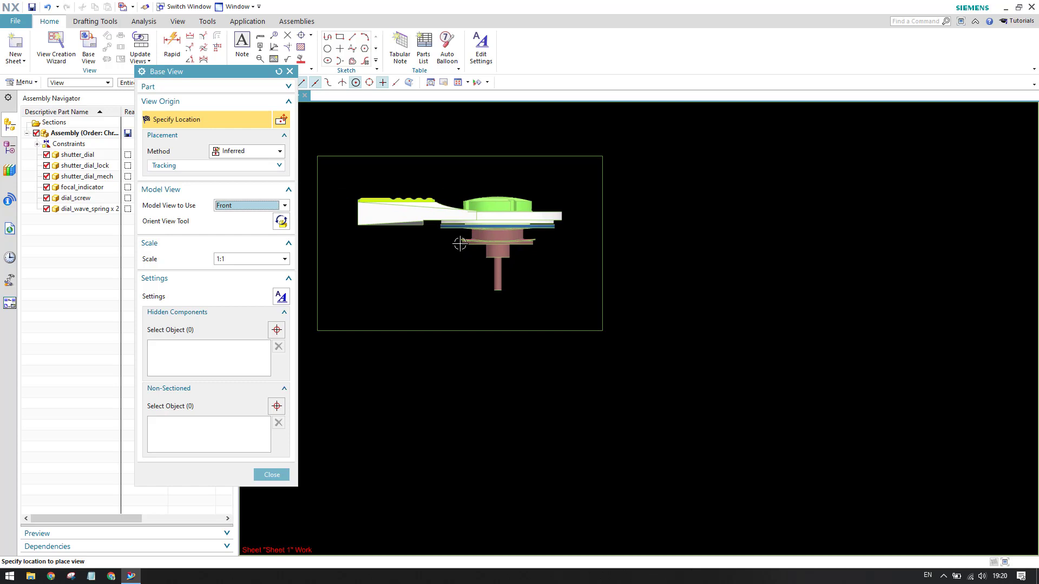
# Reorient the view using the dial's flat face as normal and the lower edge as X direction
pyautogui.click(281, 222)
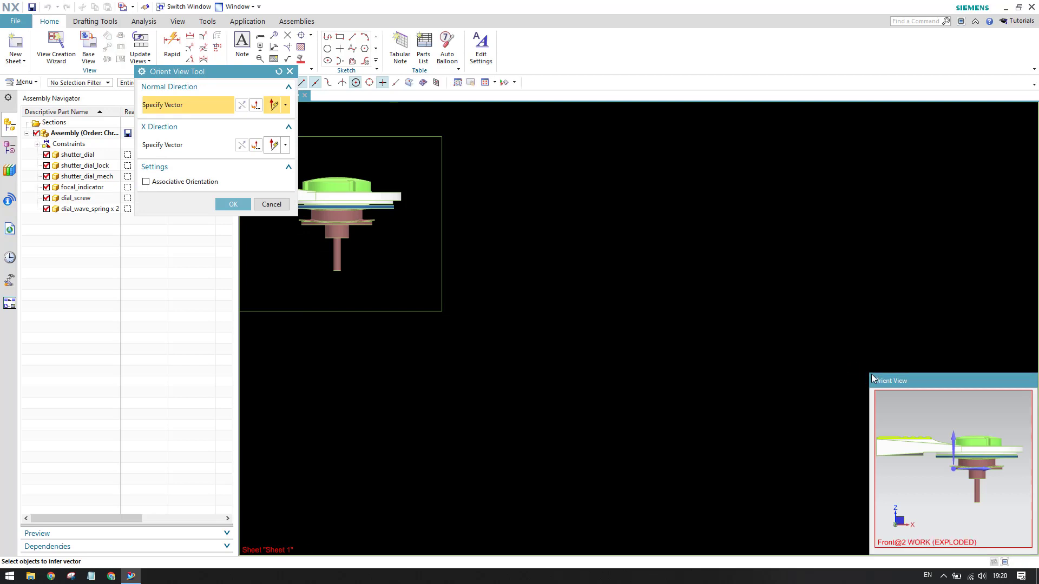
pyautogui.moveTo(868, 373); pyautogui.dragTo(382, 157)
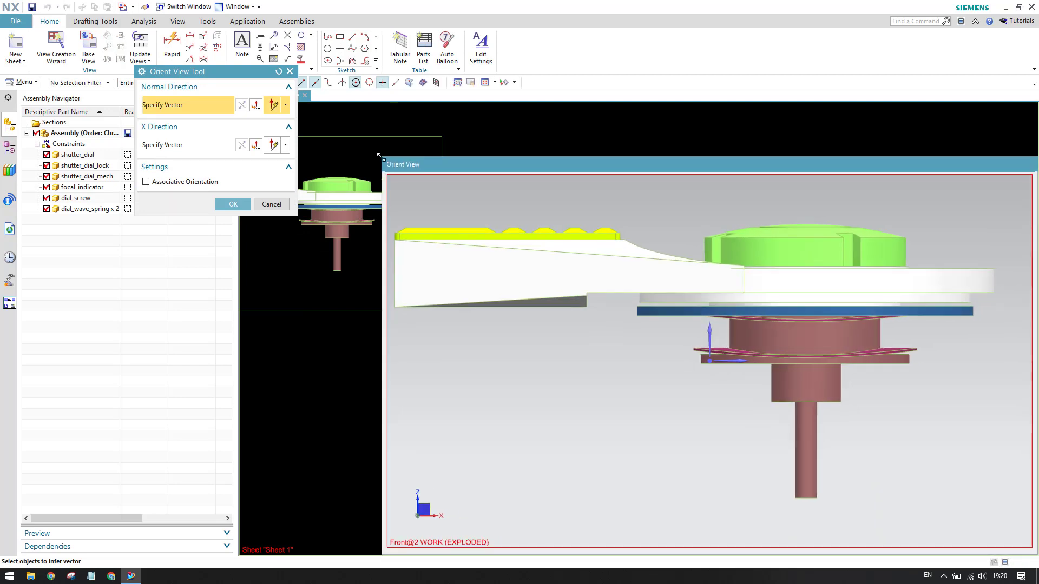
pyautogui.moveTo(594, 299); pyautogui.dragTo(653, 311, button='middle')
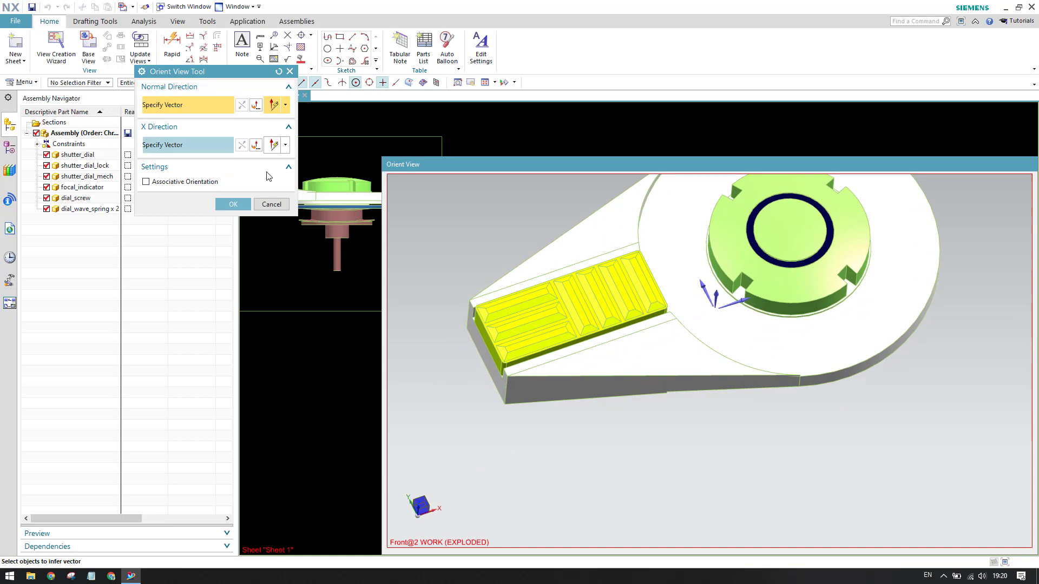
pyautogui.click(676, 253)
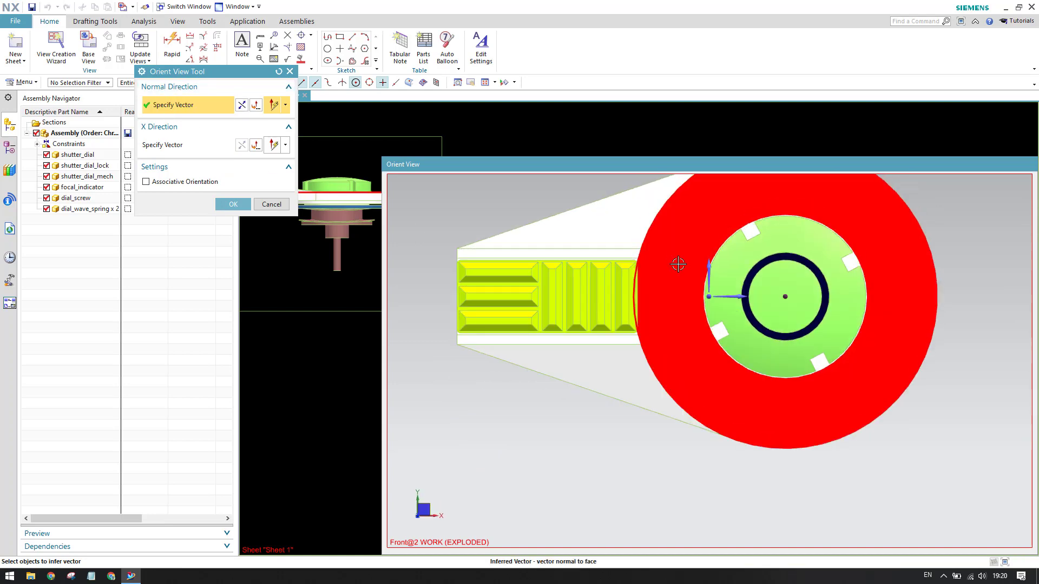
pyautogui.click(196, 147)
pyautogui.click(492, 358)
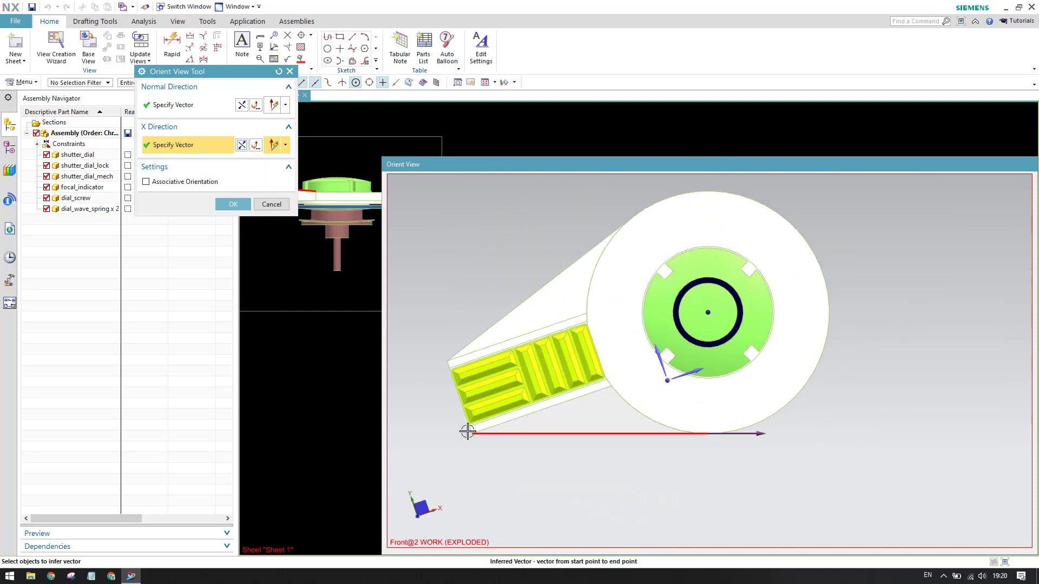
pyautogui.scroll(-5, 541, 417)
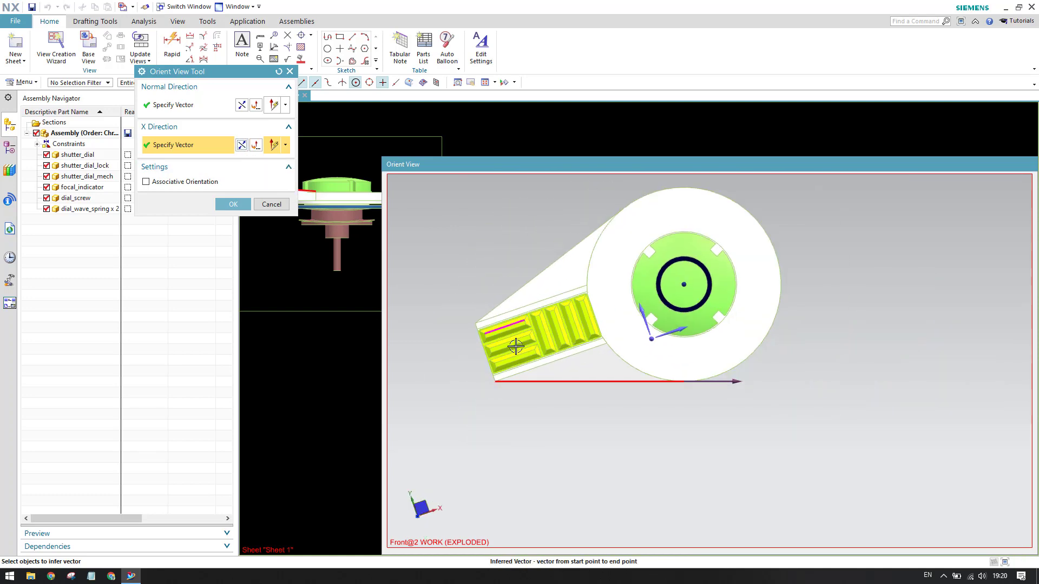
pyautogui.click(233, 205)
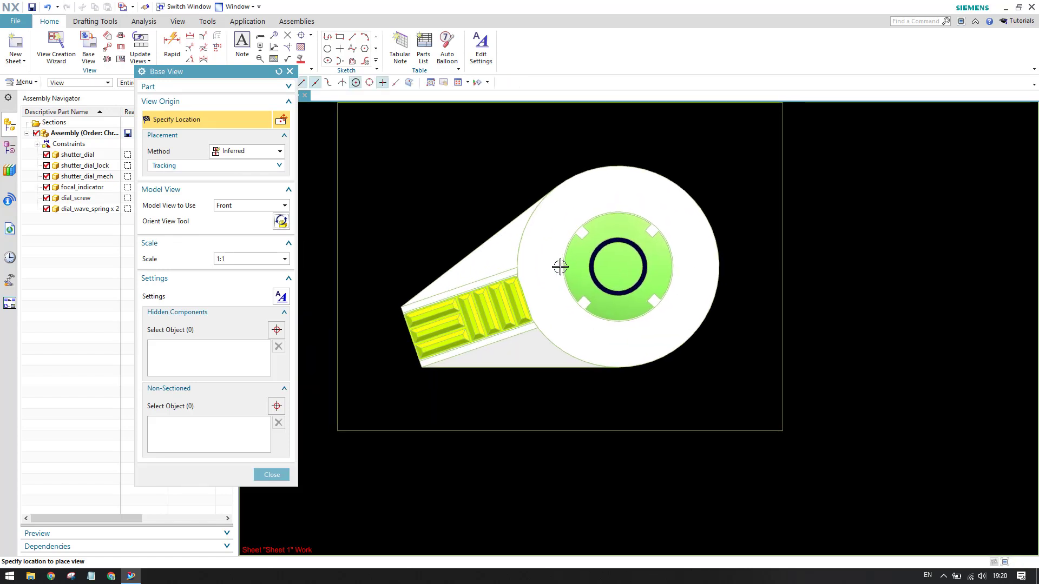
# Pan the sheet and reopen the view orientation to redefine its X direction
pyautogui.scroll(4, 560, 266)
pyautogui.moveTo(560, 267)
pyautogui.mouseDown(button='middle')
pyautogui.moveTo(594, 200)
pyautogui.moveTo(531, 207)
pyautogui.moveTo(726, 209)
pyautogui.moveTo(572, 220)
pyautogui.mouseUp(button='middle')
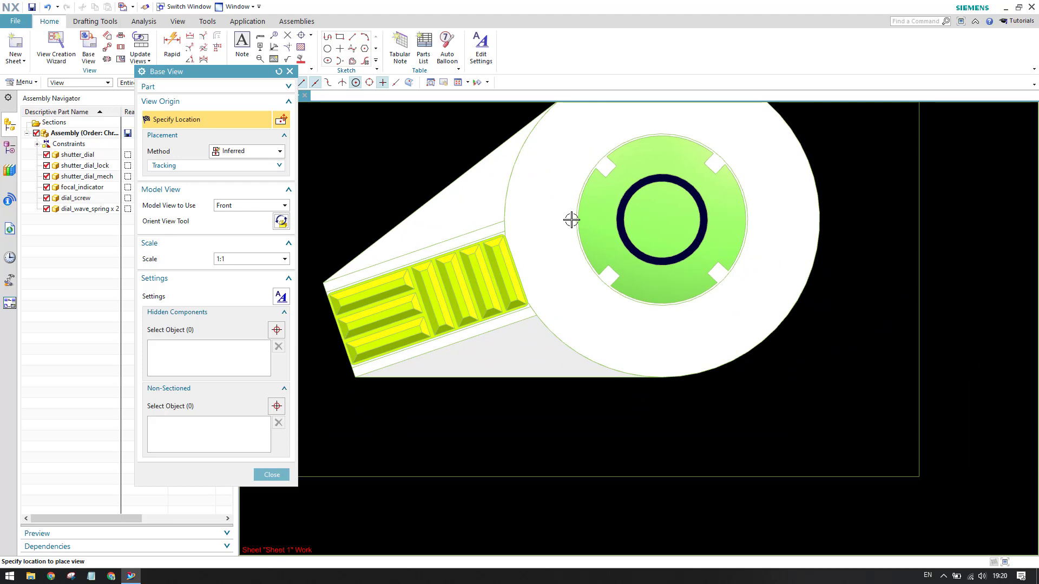
pyautogui.moveTo(571, 220)
pyautogui.mouseDown(button='middle')
pyautogui.moveTo(582, 281)
pyautogui.moveTo(610, 280)
pyautogui.moveTo(606, 267)
pyautogui.moveTo(298, 222)
pyautogui.mouseUp(button='middle')
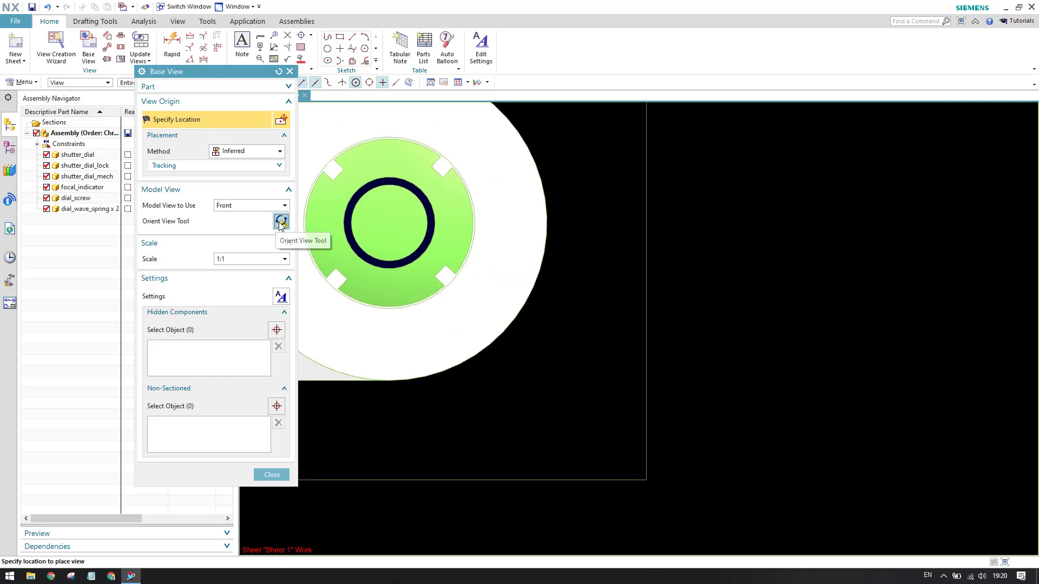
pyautogui.click(281, 221)
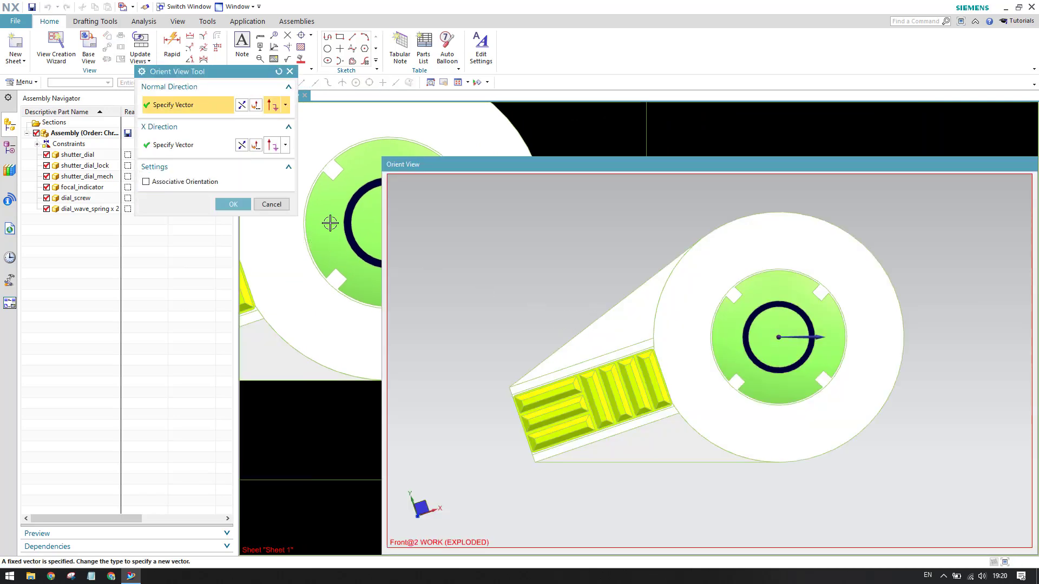
pyautogui.click(210, 147)
pyautogui.scroll(-2, 609, 341)
pyautogui.moveTo(609, 341); pyautogui.dragTo(604, 313, button='middle')
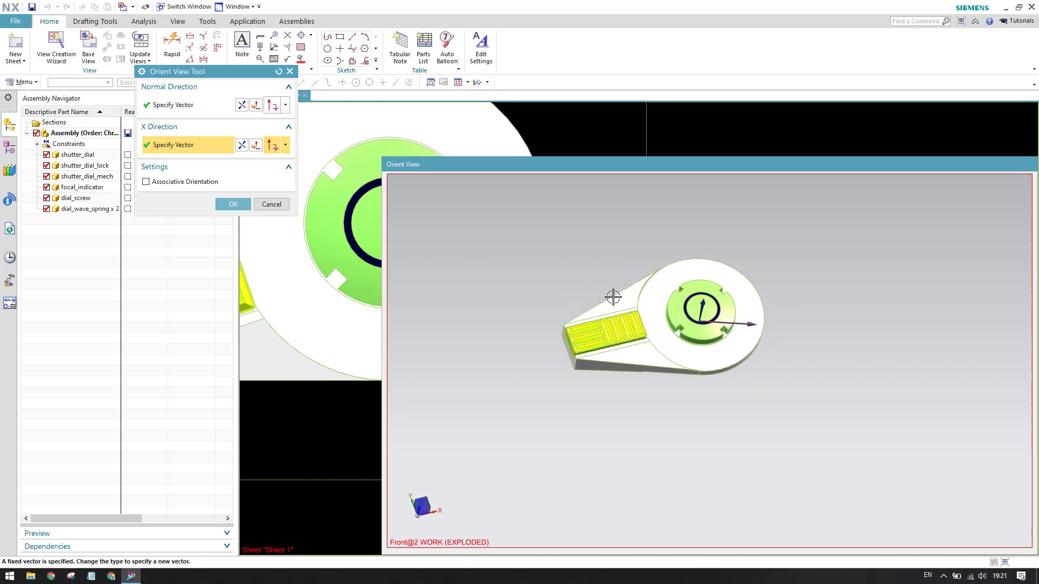
pyautogui.scroll(5, 573, 357)
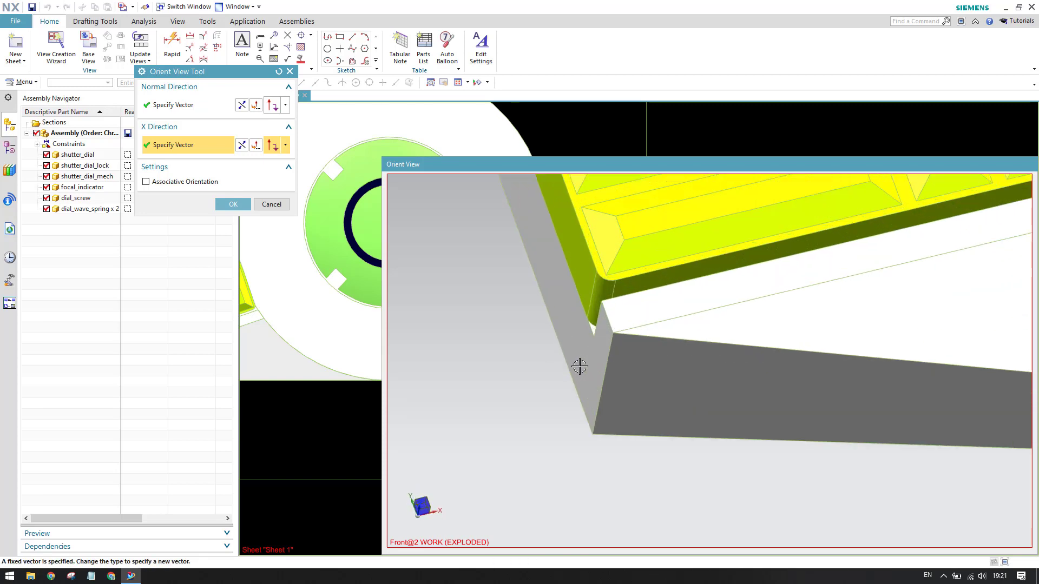
# Set an inferred X direction along the lock's top edge so the lock points down, and accept
pyautogui.click(285, 145)
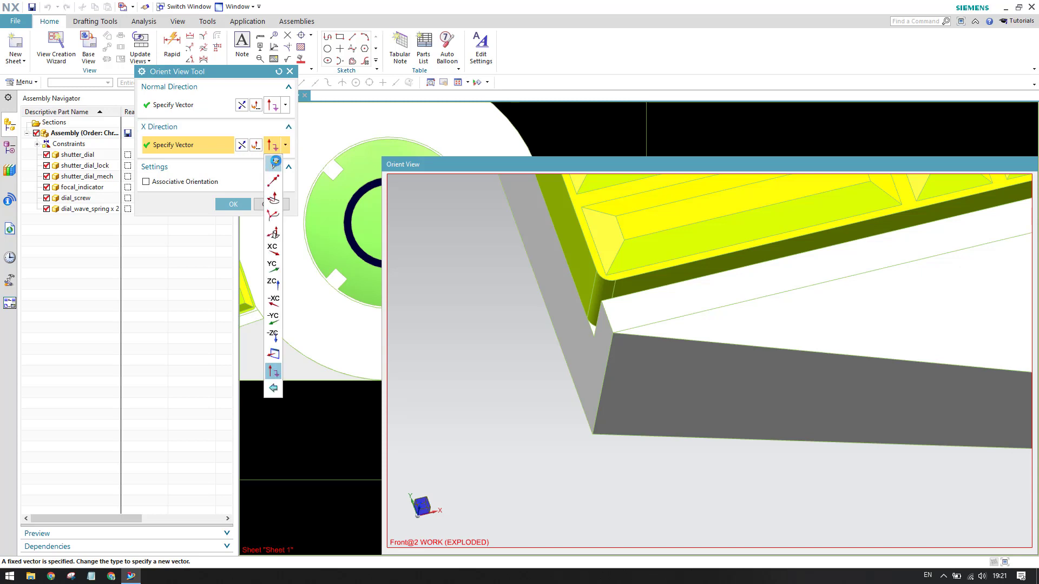
pyautogui.click(275, 154)
pyautogui.scroll(-2, 590, 401)
pyautogui.scroll(-2, 590, 401)
pyautogui.moveTo(536, 345); pyautogui.dragTo(679, 334, button='middle')
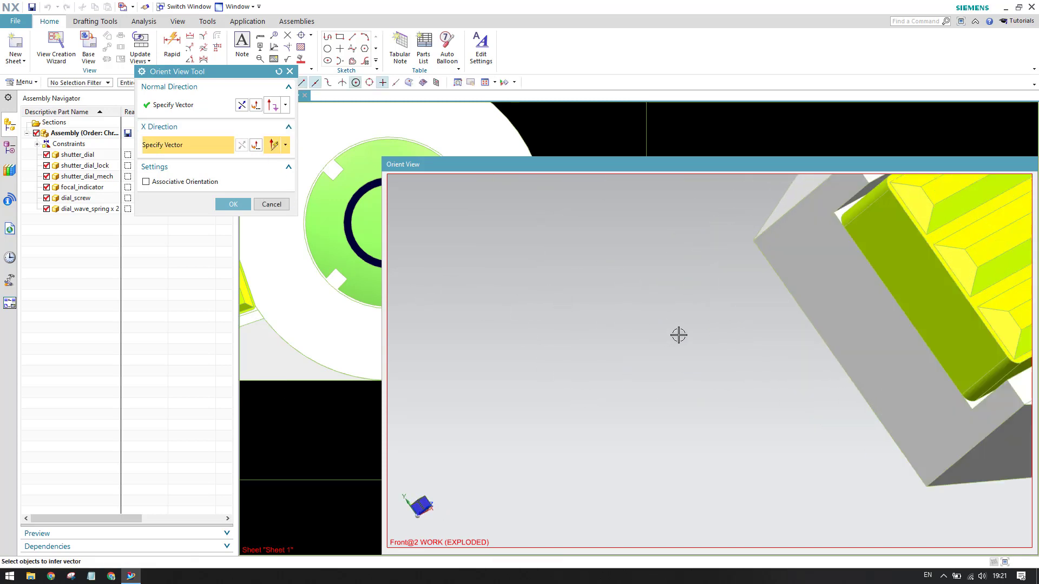
pyautogui.click(778, 274)
pyautogui.scroll(-4, 585, 395)
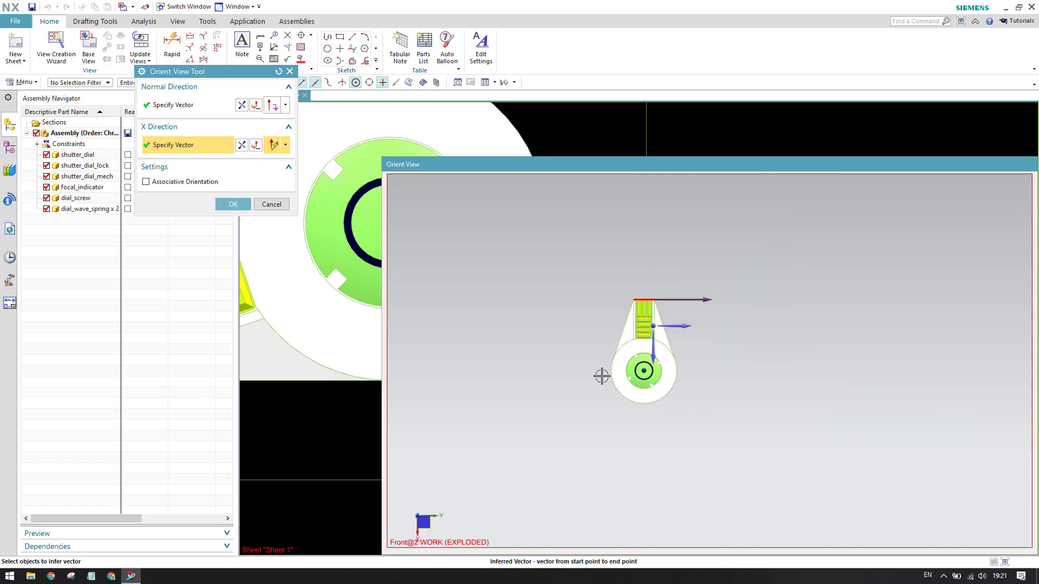
pyautogui.scroll(4, 589, 389)
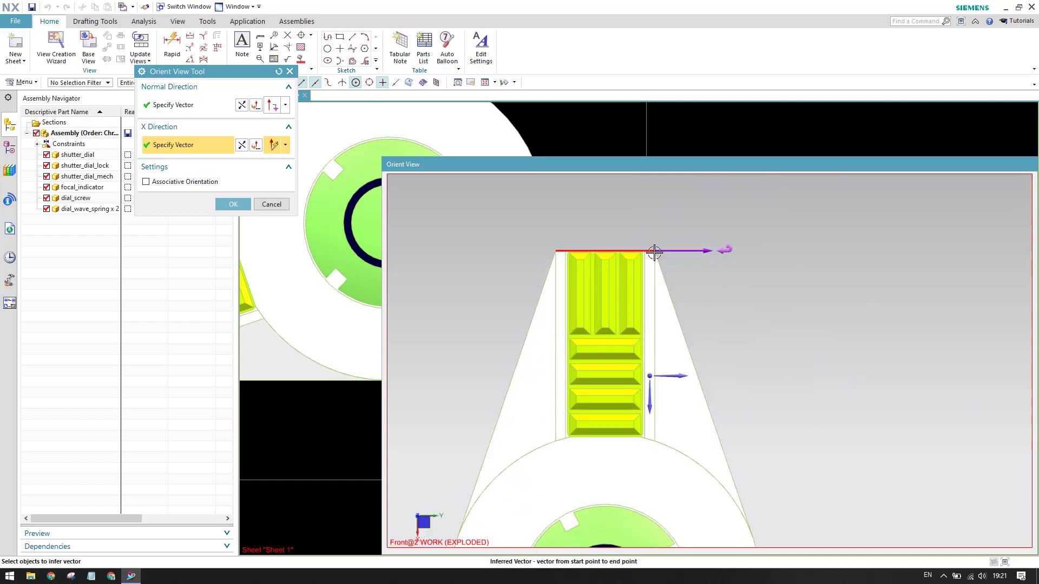
pyautogui.click(241, 146)
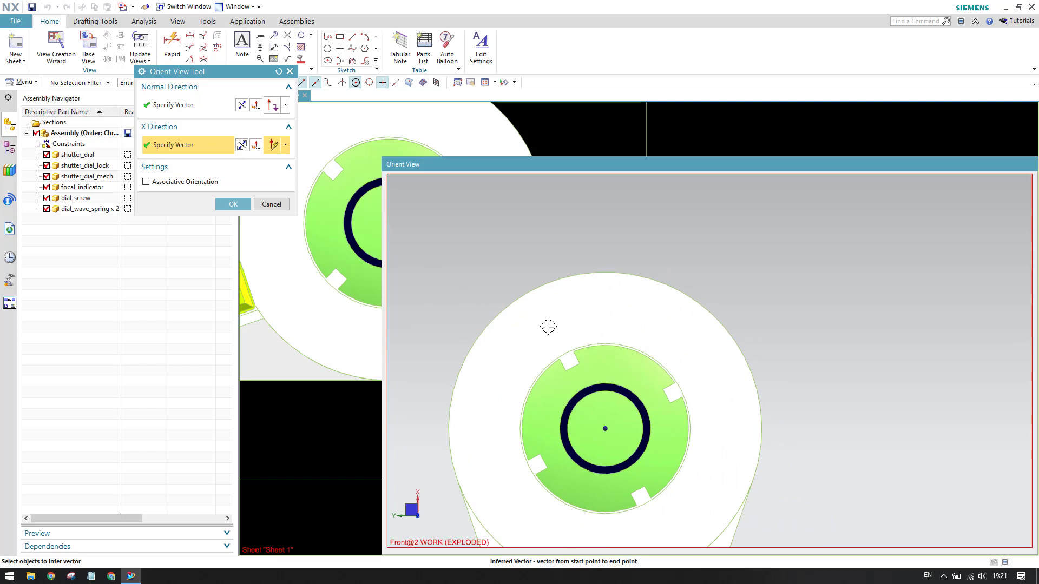
pyautogui.scroll(3, 640, 427)
pyautogui.scroll(-2, 644, 432)
pyautogui.scroll(-4, 644, 432)
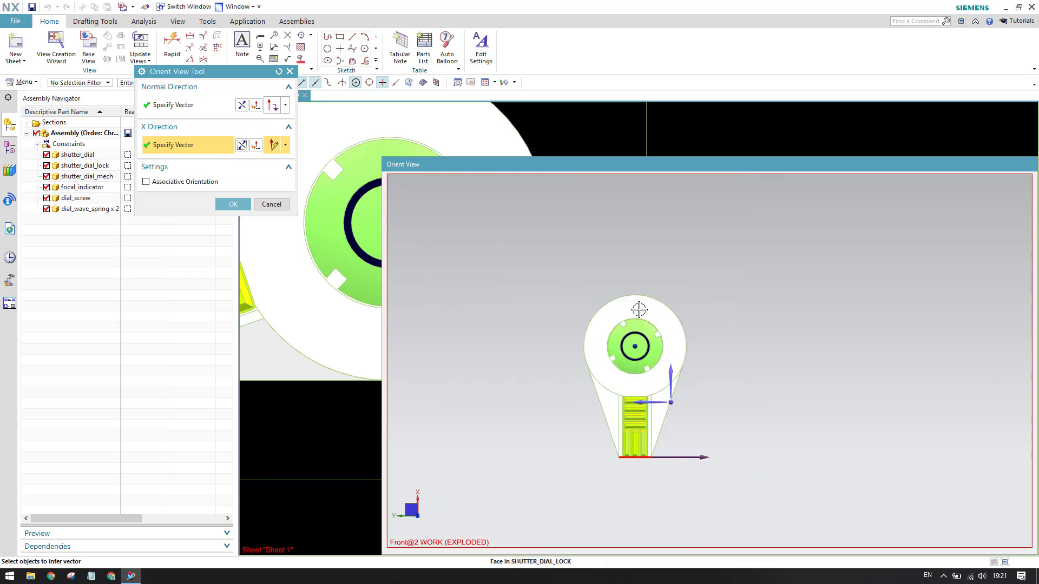
pyautogui.click(232, 204)
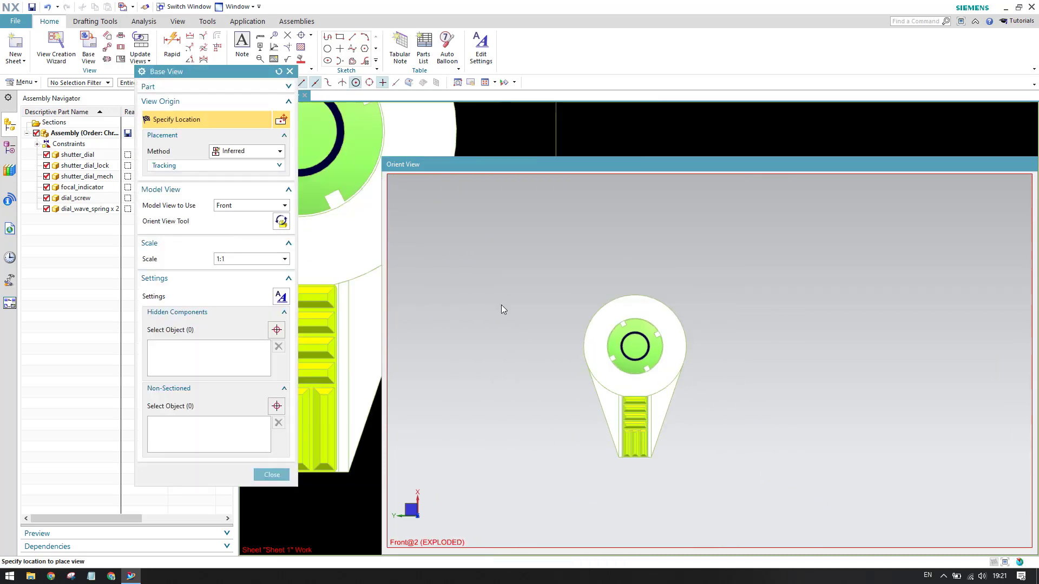
pyautogui.scroll(-2, 521, 317)
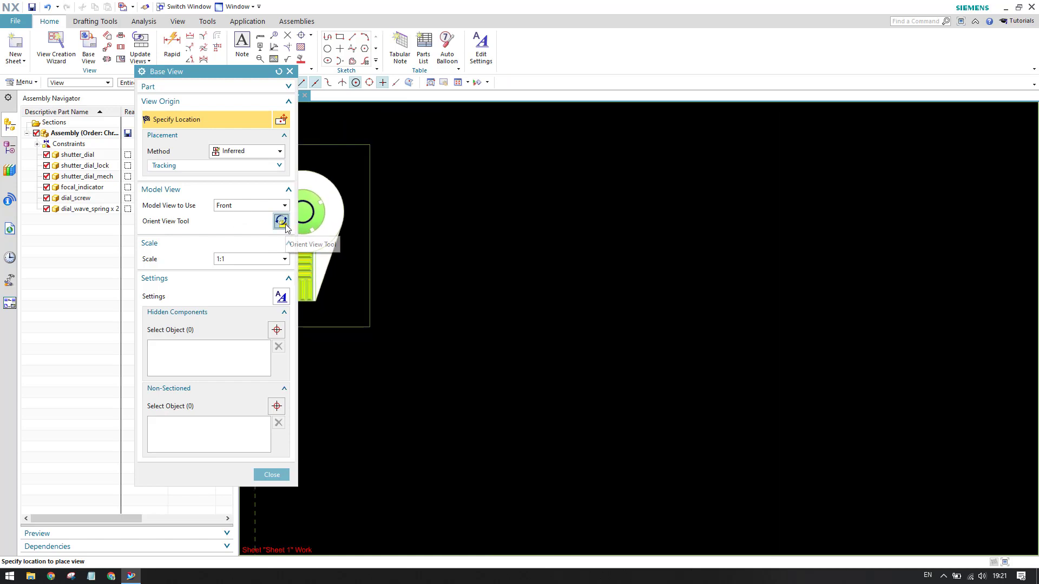
pyautogui.click(285, 224)
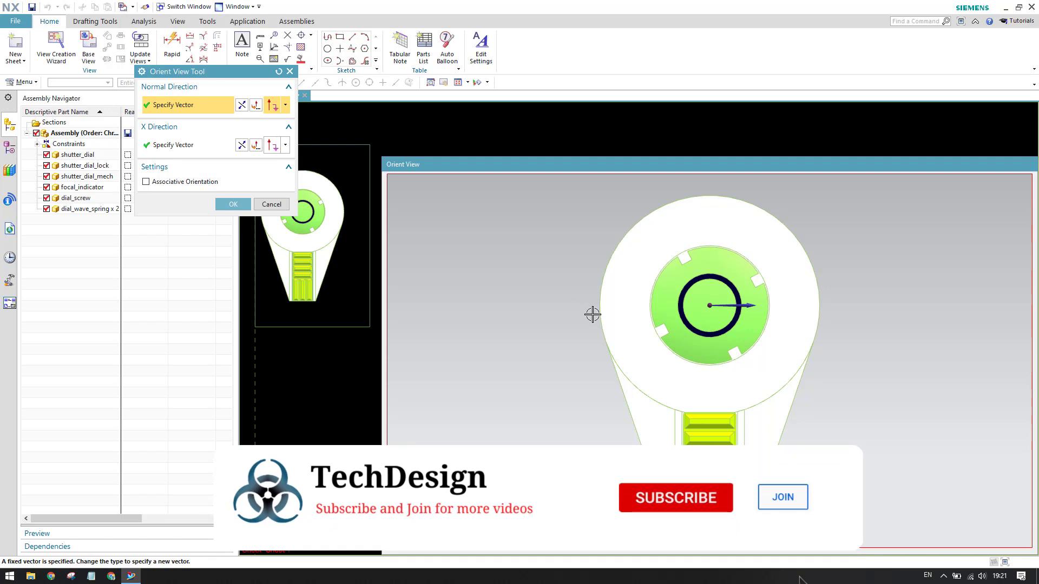
pyautogui.scroll(-3, 610, 269)
pyautogui.scroll(3, 611, 276)
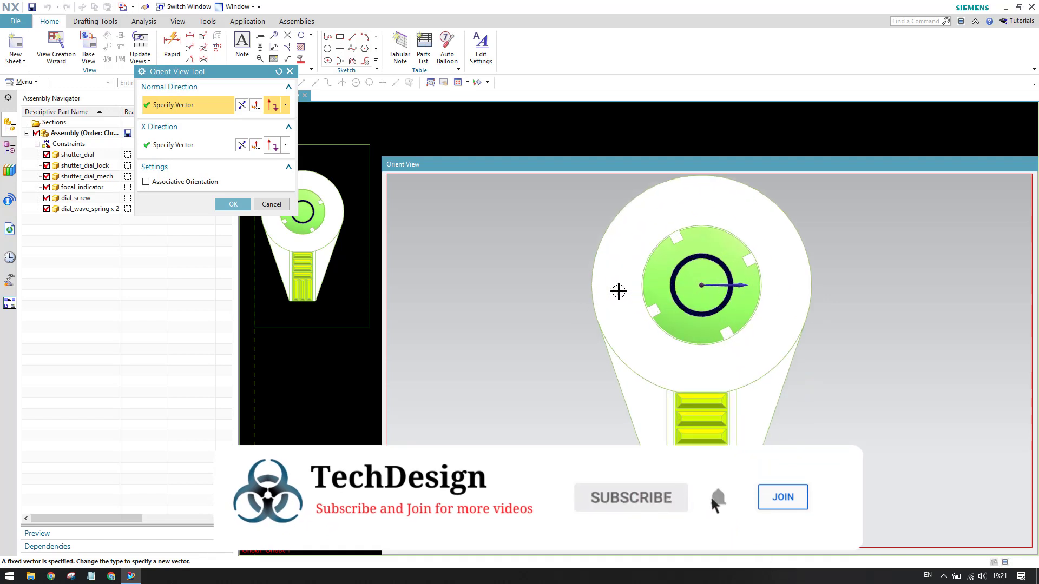
pyautogui.scroll(-1, 619, 291)
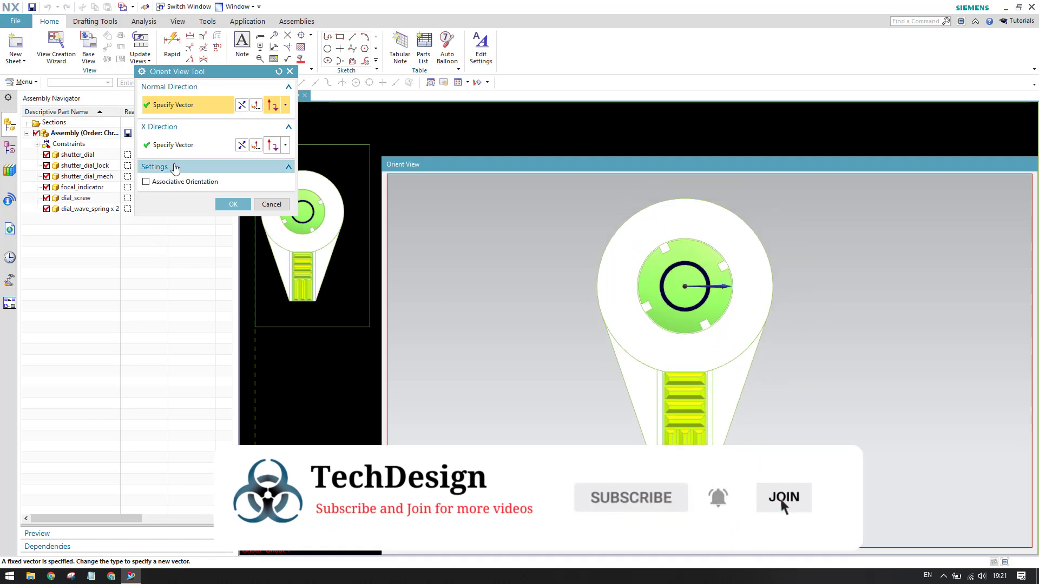
pyautogui.click(232, 204)
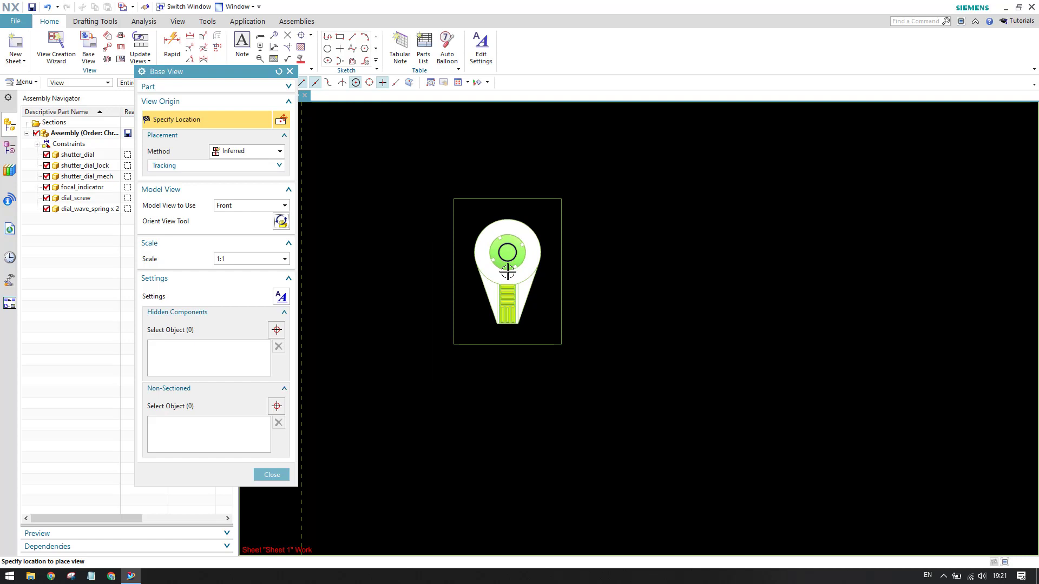
# Activate Hidden Components selection for the Top-oriented base view
pyautogui.click(174, 330)
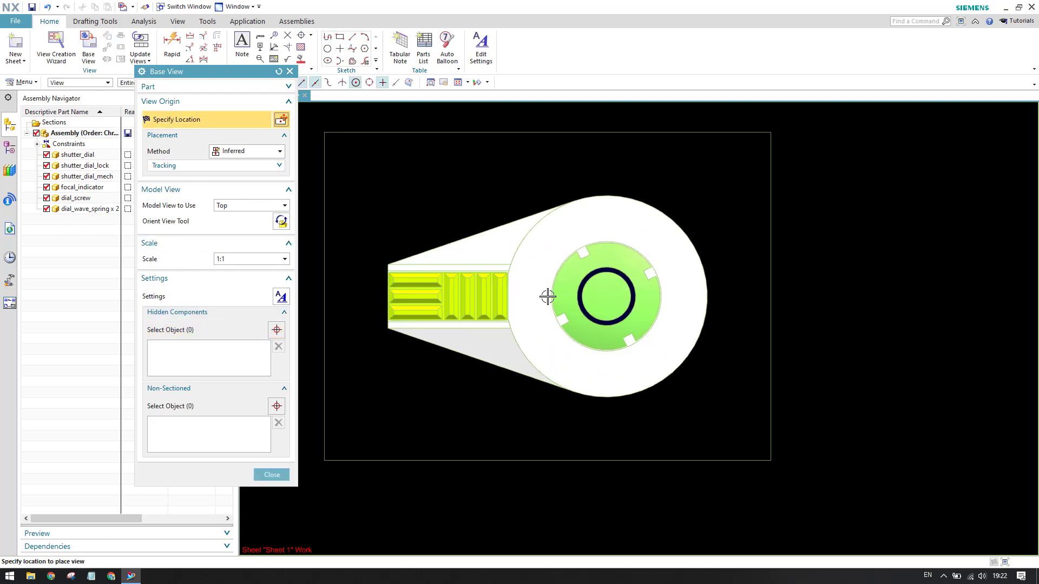
pyautogui.click(197, 332)
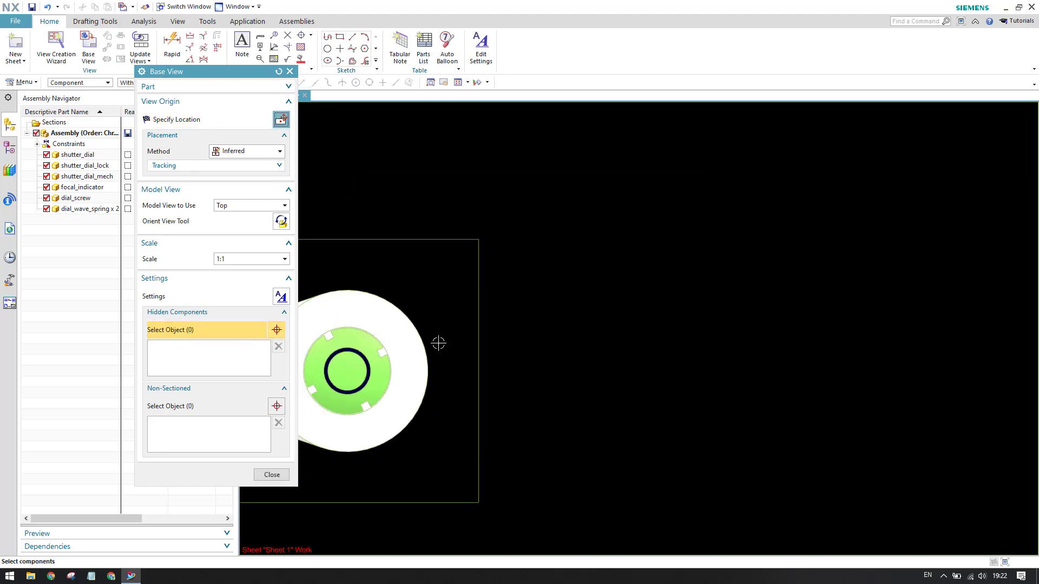
pyautogui.click(396, 338)
pyautogui.scroll(-3, 619, 322)
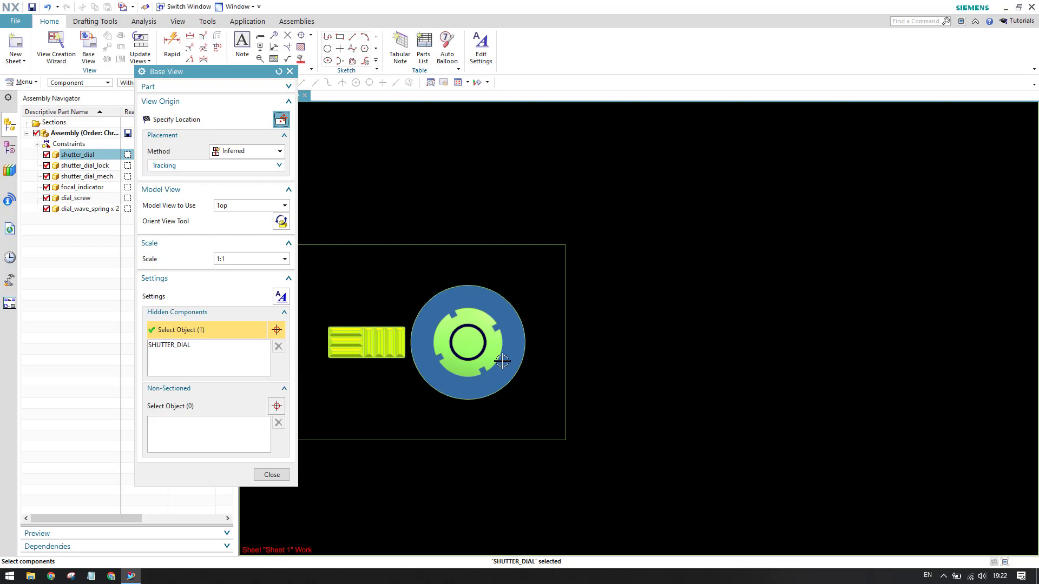
pyautogui.click(247, 351)
pyautogui.click(278, 346)
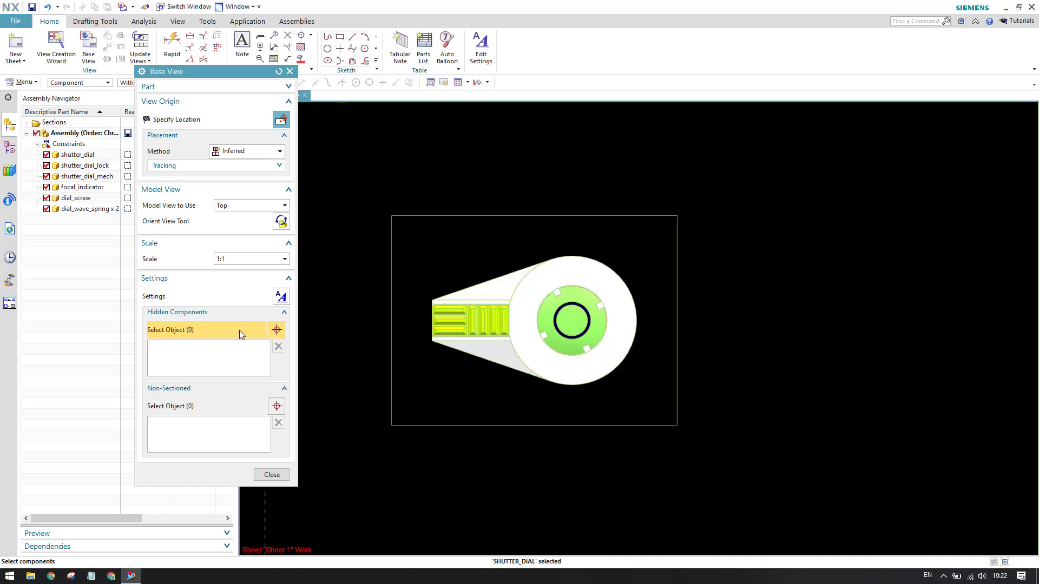
pyautogui.scroll(4, 458, 339)
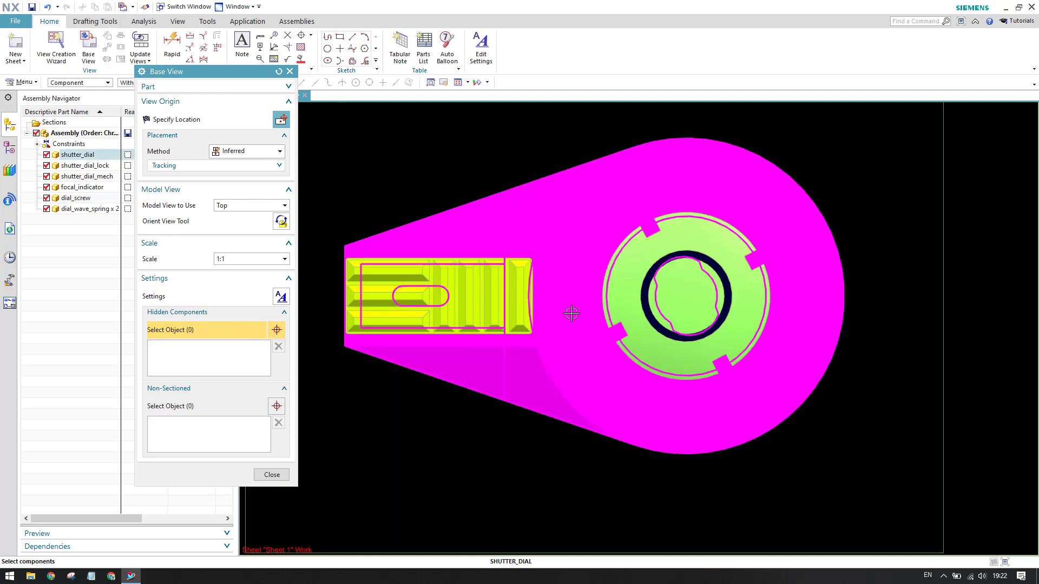
pyautogui.click(665, 311)
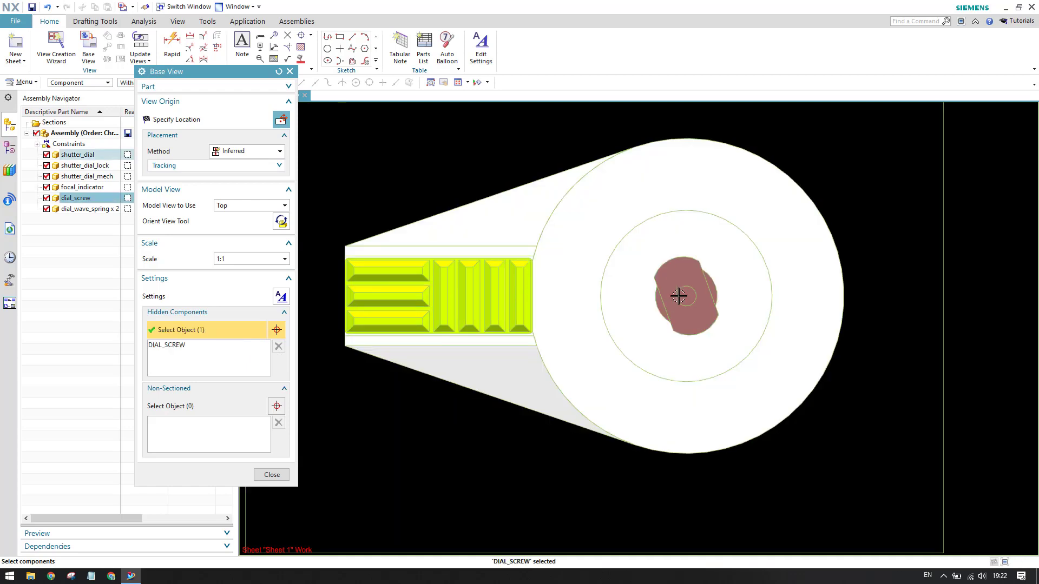
pyautogui.click(448, 299)
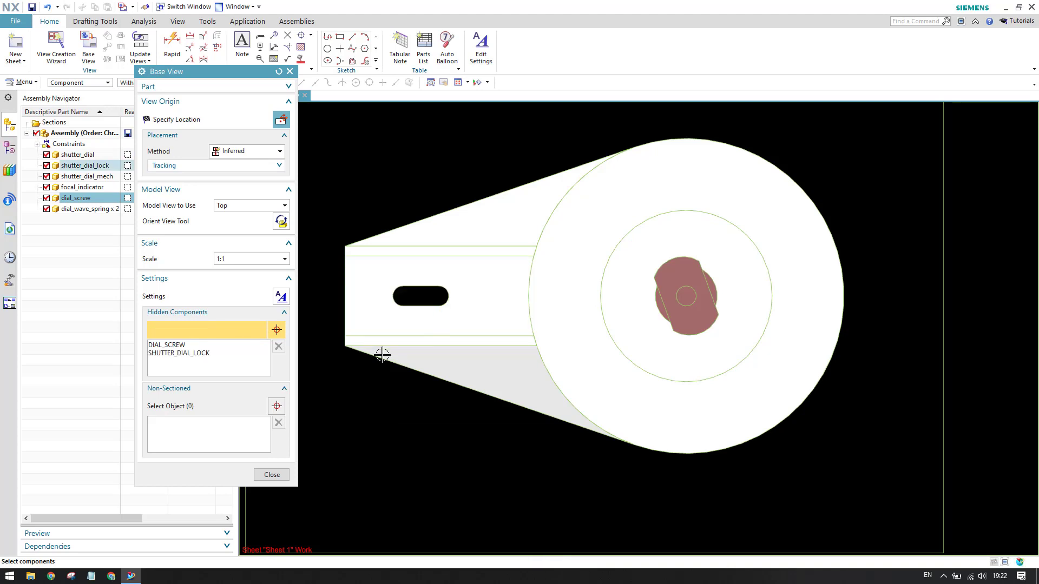
pyautogui.click(205, 354)
pyautogui.click(278, 346)
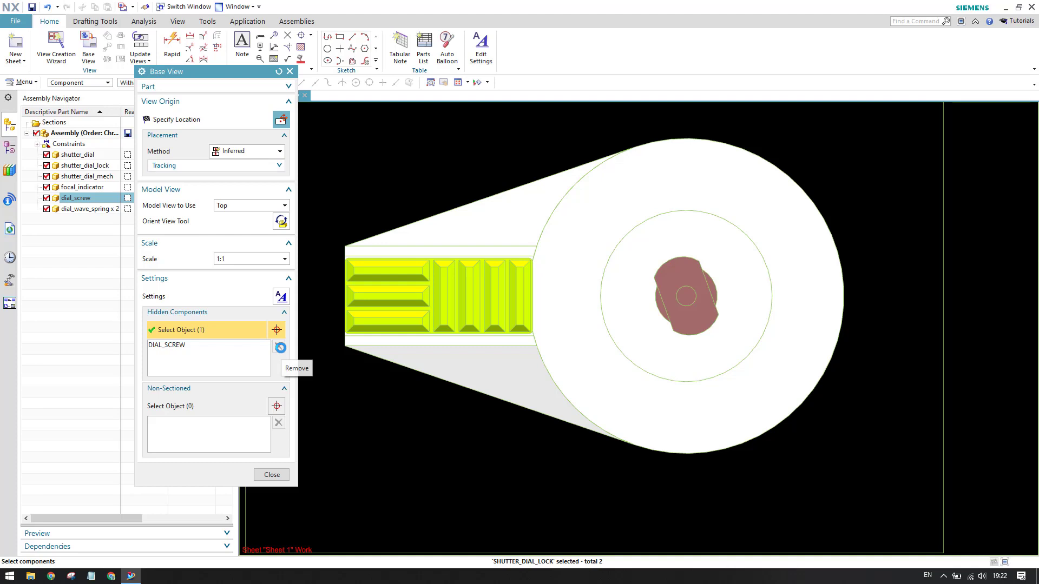
pyautogui.click(181, 342)
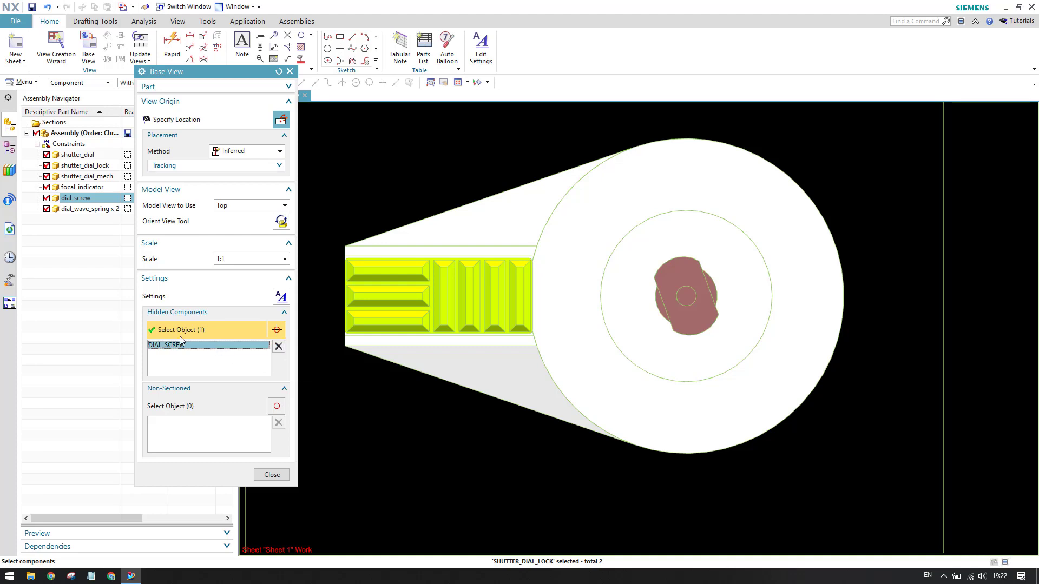
pyautogui.click(278, 347)
pyautogui.scroll(-3, 591, 319)
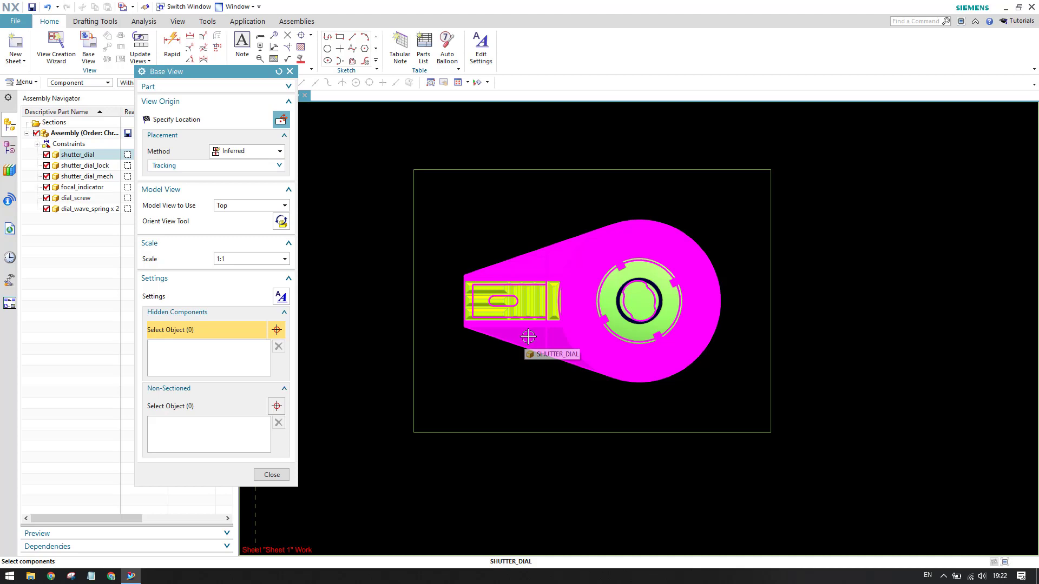
# Pick the SHUTTER_DIAL body as a component to hide in the view
pyautogui.scroll(2, 563, 301)
pyautogui.scroll(-2, 584, 225)
pyautogui.scroll(2, 584, 225)
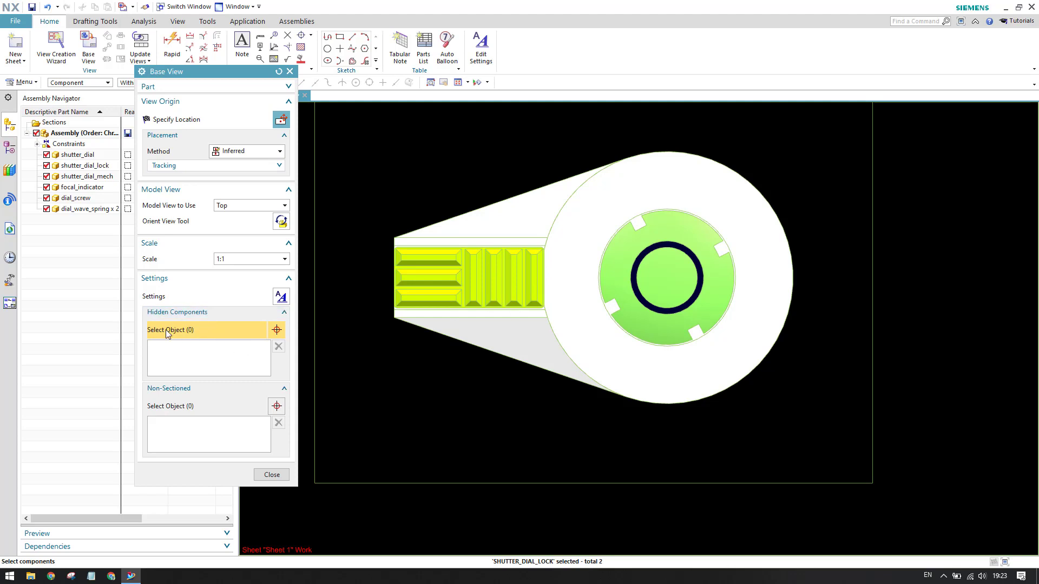
pyautogui.click(566, 246)
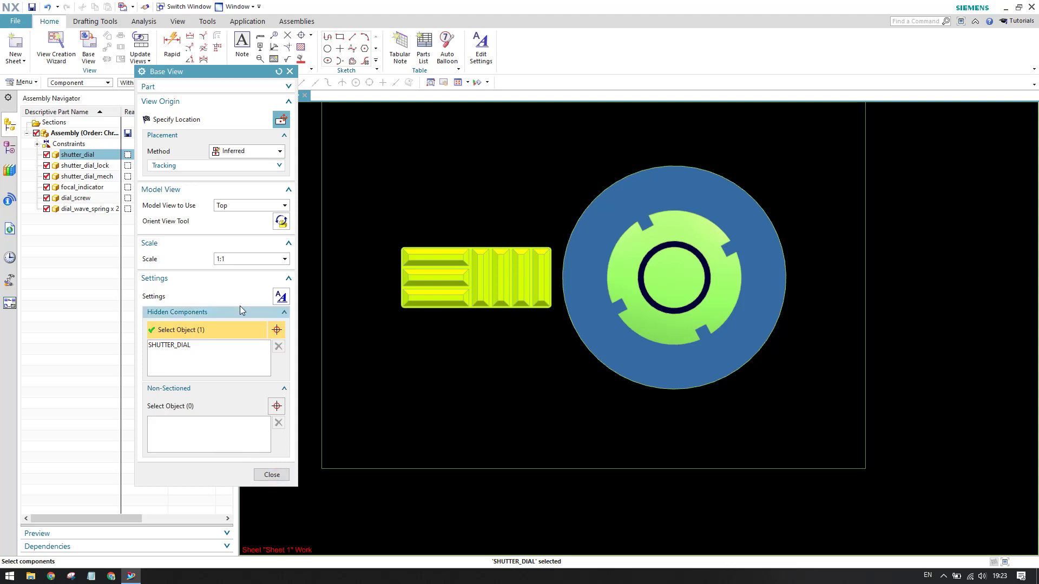
# Place the Top base view on Sheet 1, cancelling the follow-up projected view
pyautogui.click(272, 474)
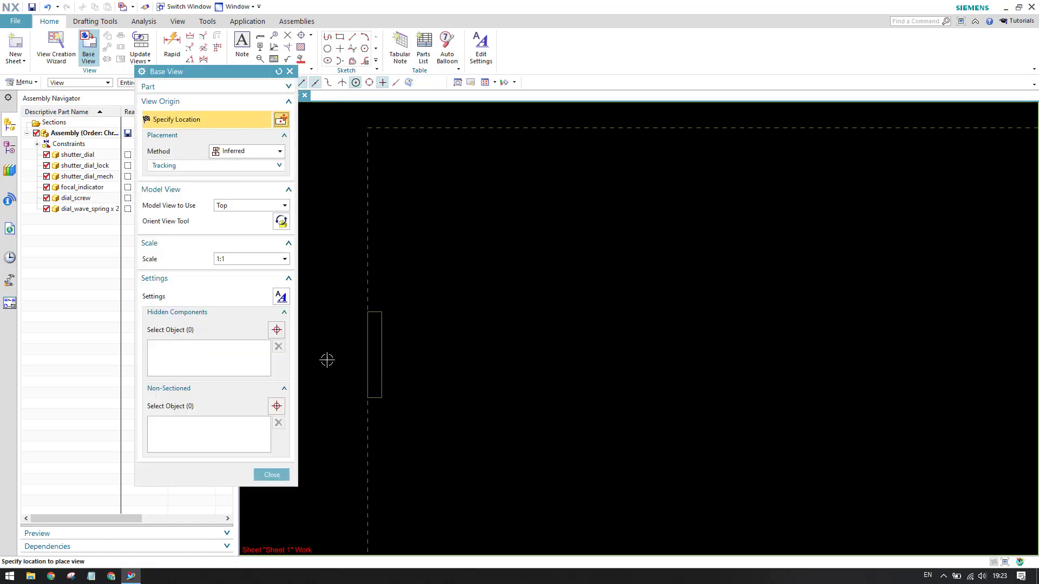
pyautogui.click(271, 474)
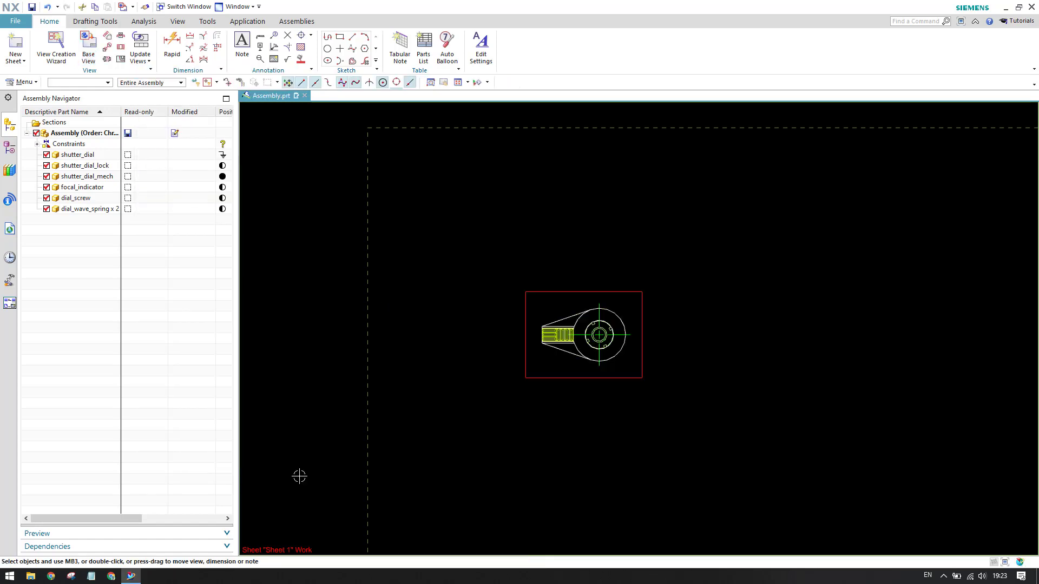
pyautogui.scroll(1, 574, 377)
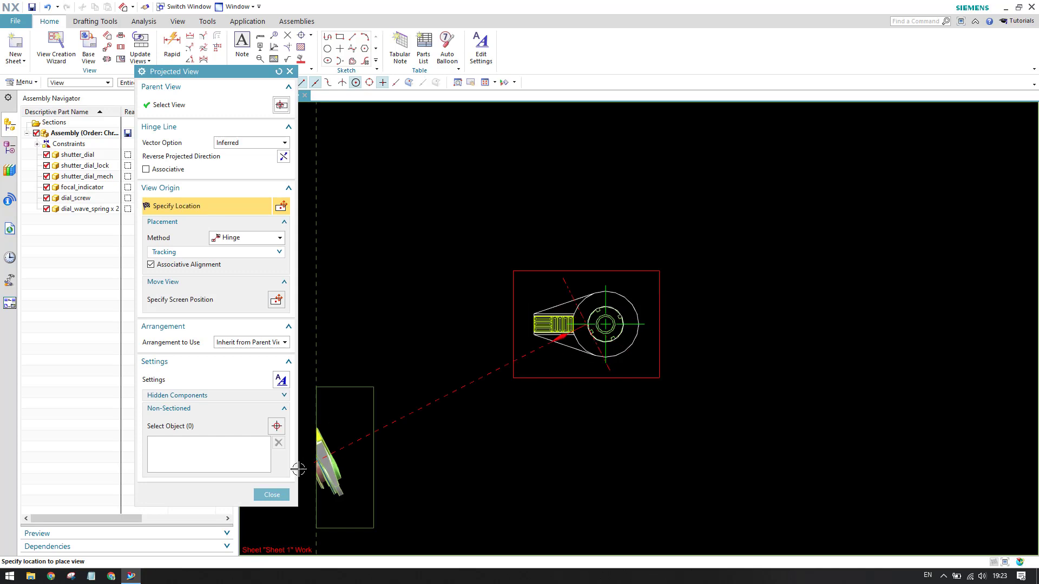
pyautogui.click(272, 495)
pyautogui.rightClick(556, 377)
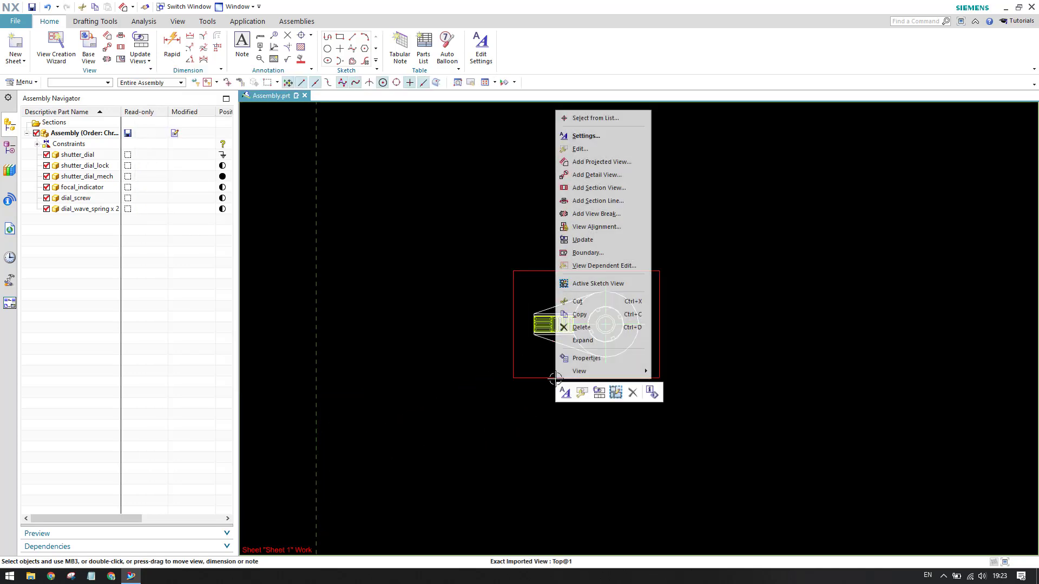
# Edit the placed view to hide the SHUTTER_DIAL component
pyautogui.click(580, 149)
pyautogui.scroll(3, 579, 395)
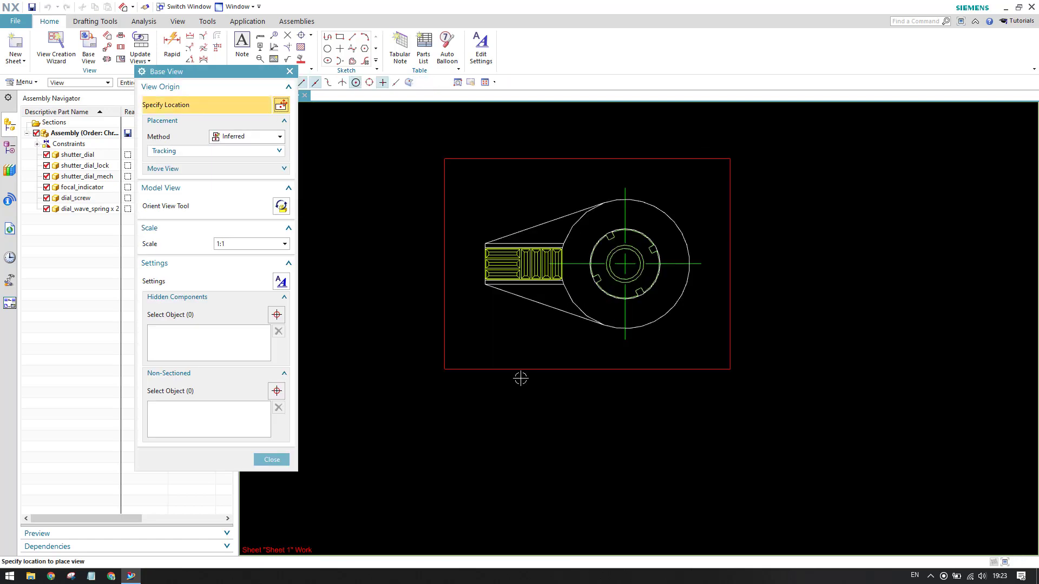
pyautogui.click(221, 315)
pyautogui.scroll(3, 563, 295)
pyautogui.click(582, 300)
pyautogui.click(262, 461)
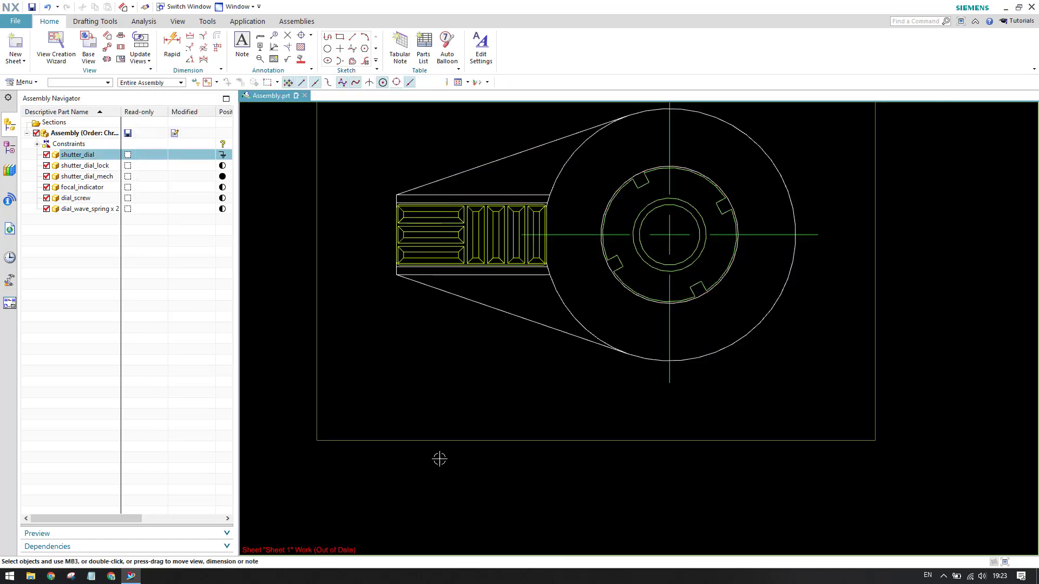
# Update the out-of-date drawing view so the dial body disappears
pyautogui.rightClick(447, 442)
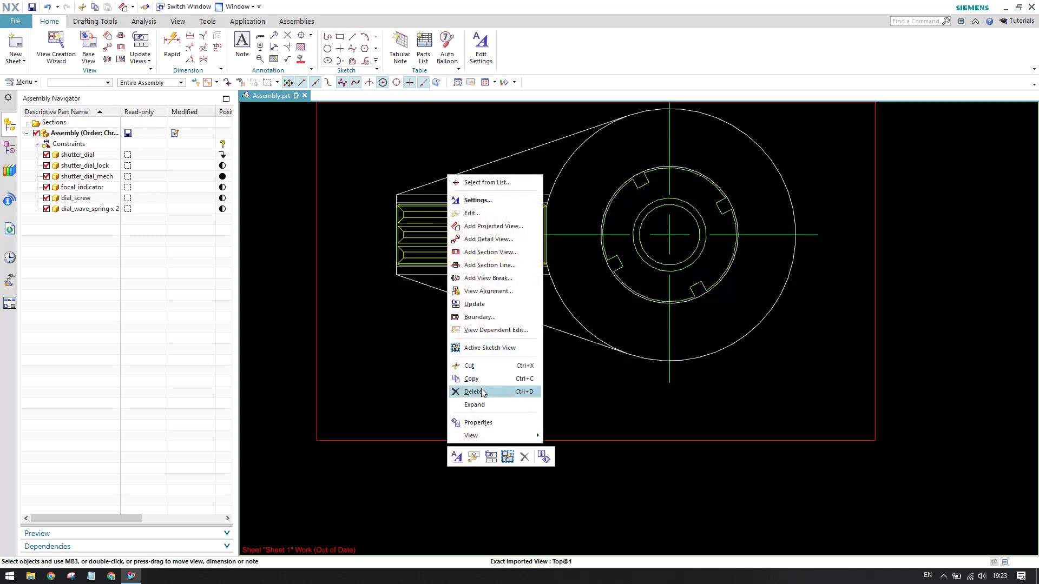
pyautogui.click(483, 306)
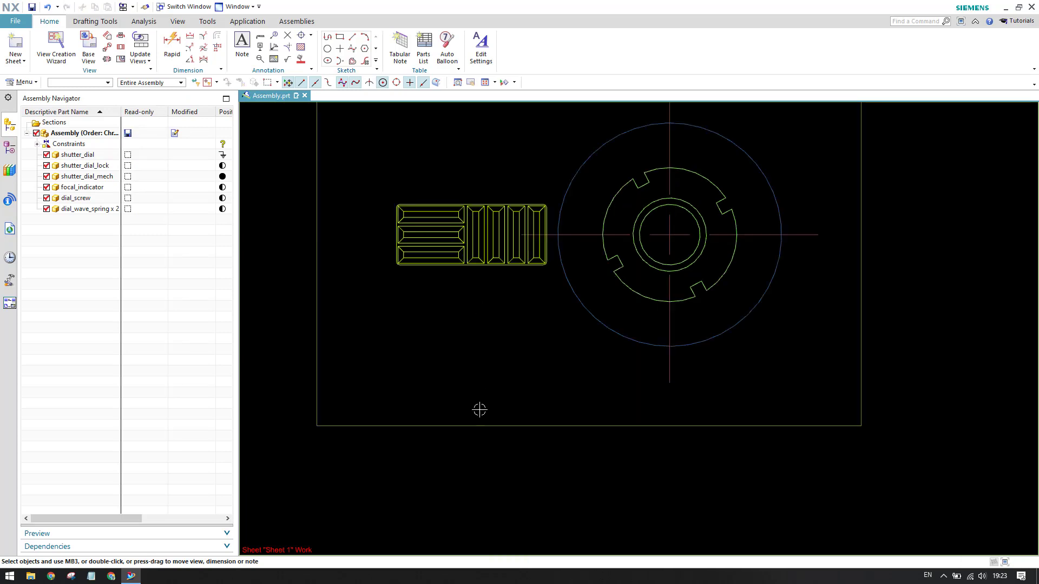
pyautogui.scroll(-4, 480, 409)
pyautogui.scroll(3, 541, 362)
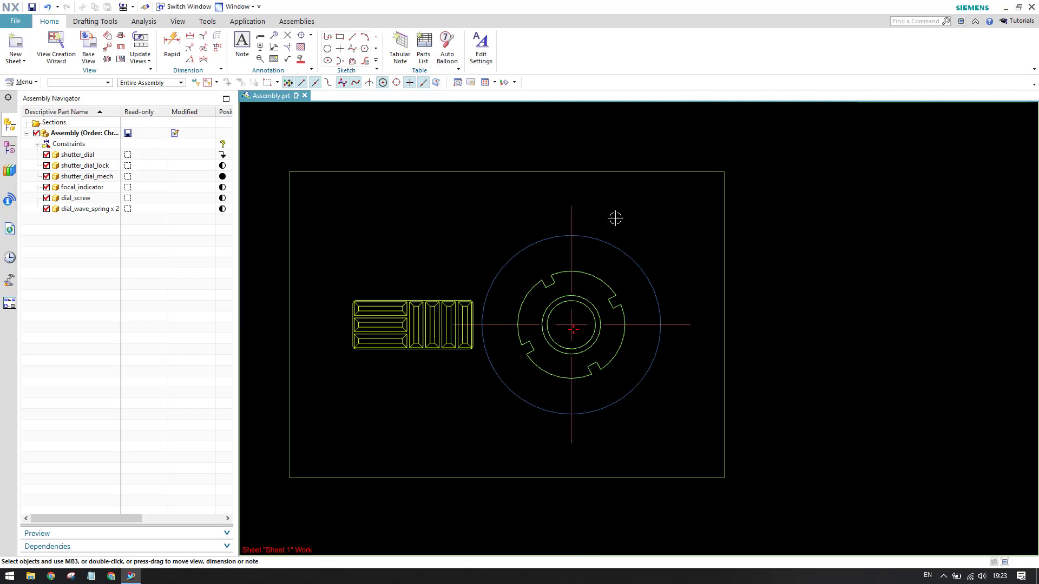